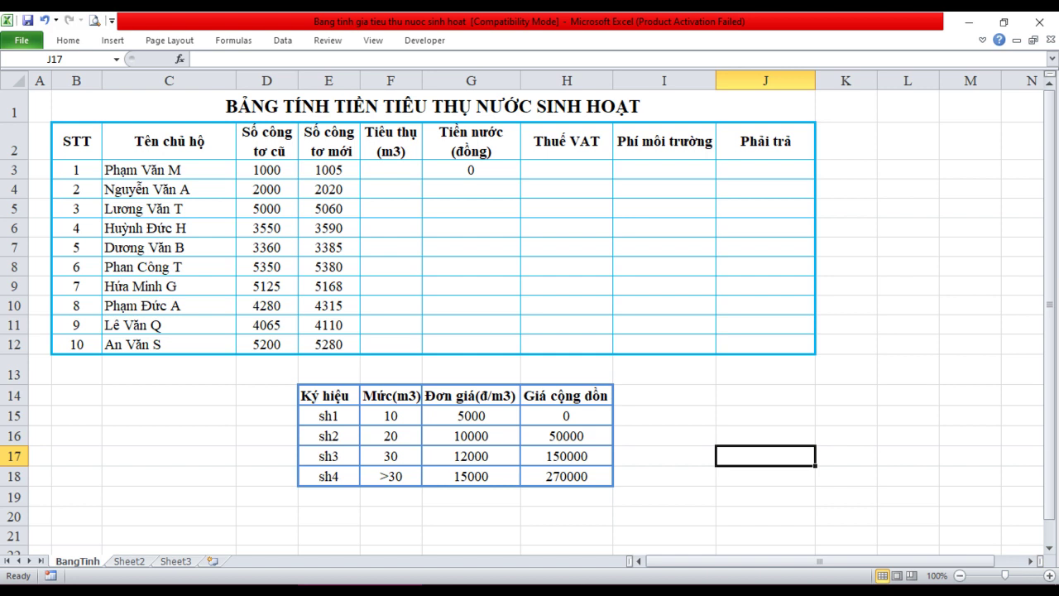
Step: Walk through the sheet title and each billing column, from row number to total payable
click(168, 395)
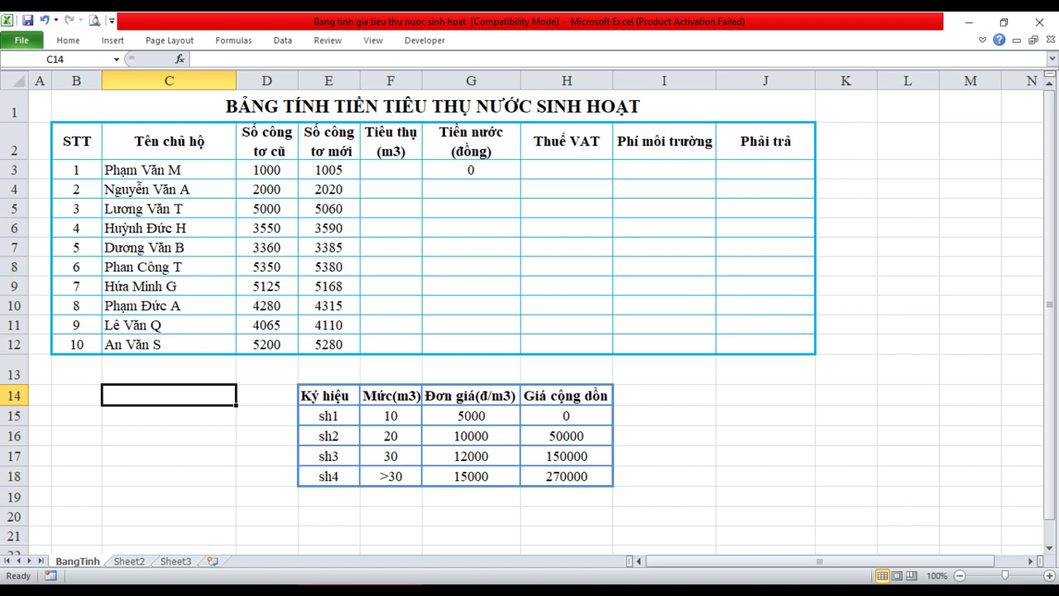
click(433, 106)
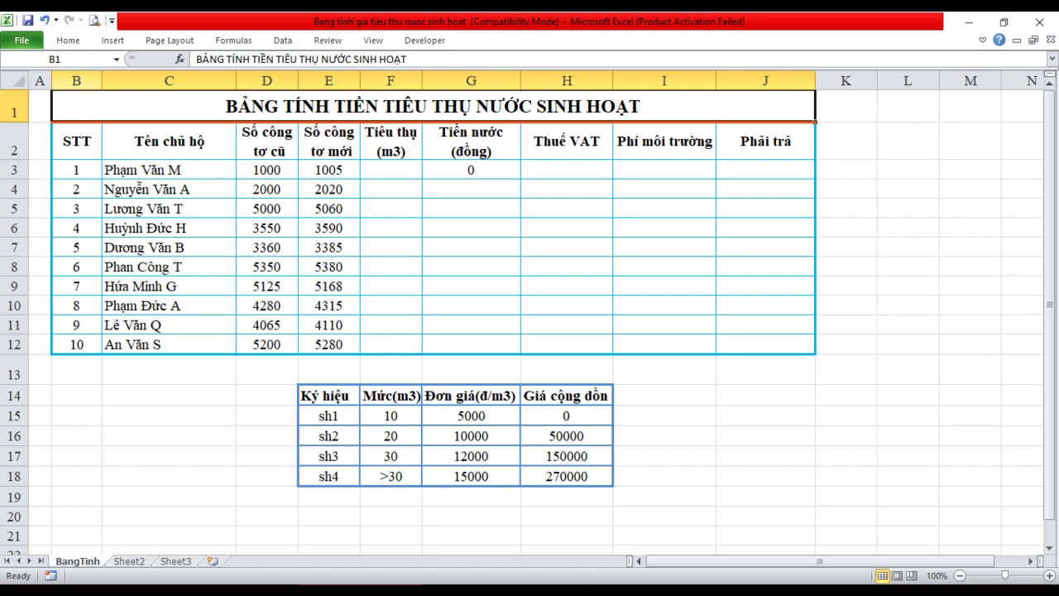
click(76, 80)
click(169, 80)
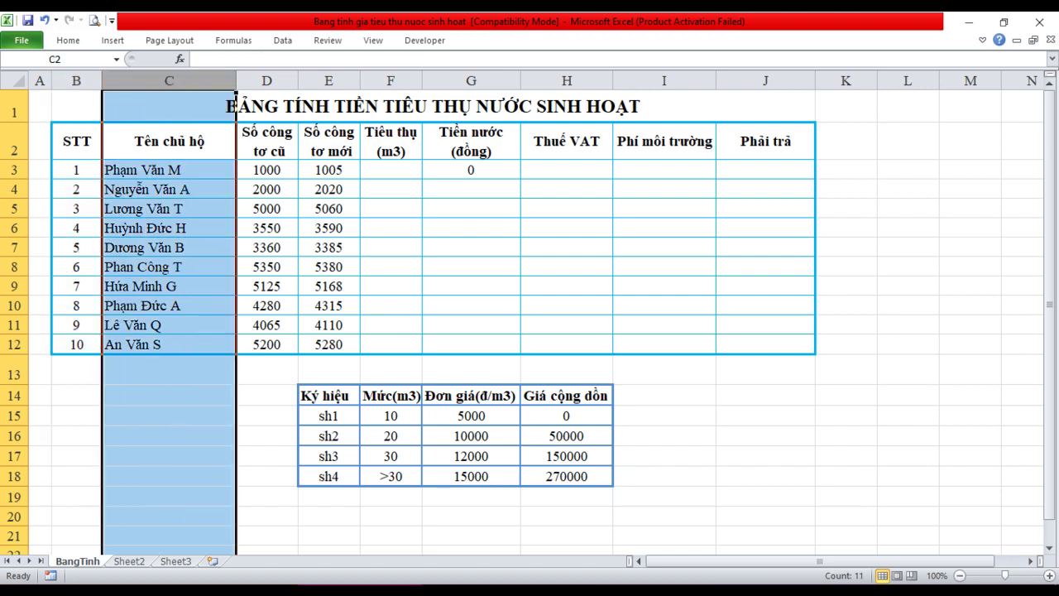
click(268, 80)
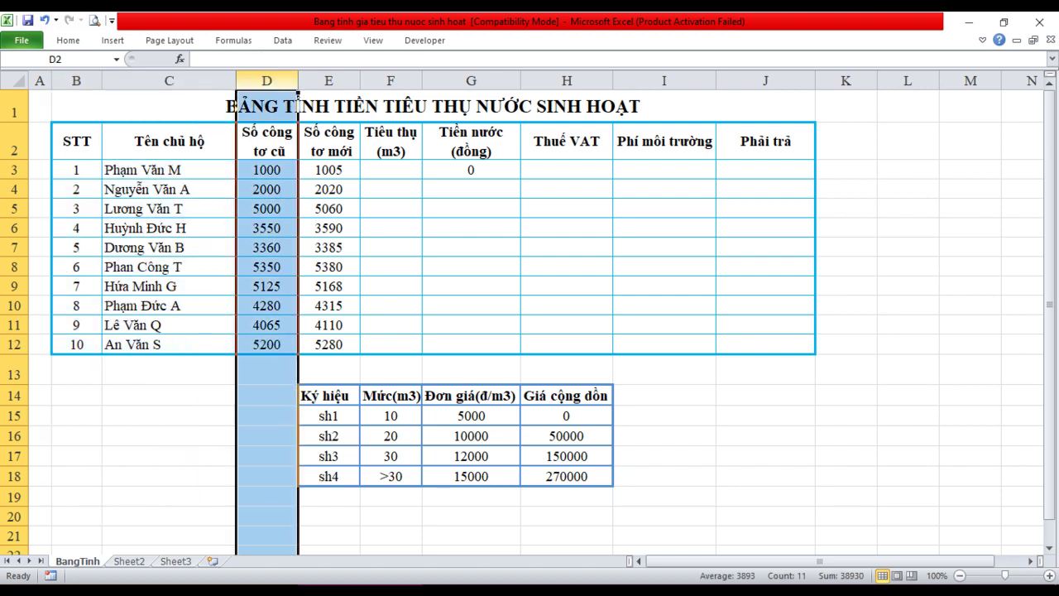
click(328, 80)
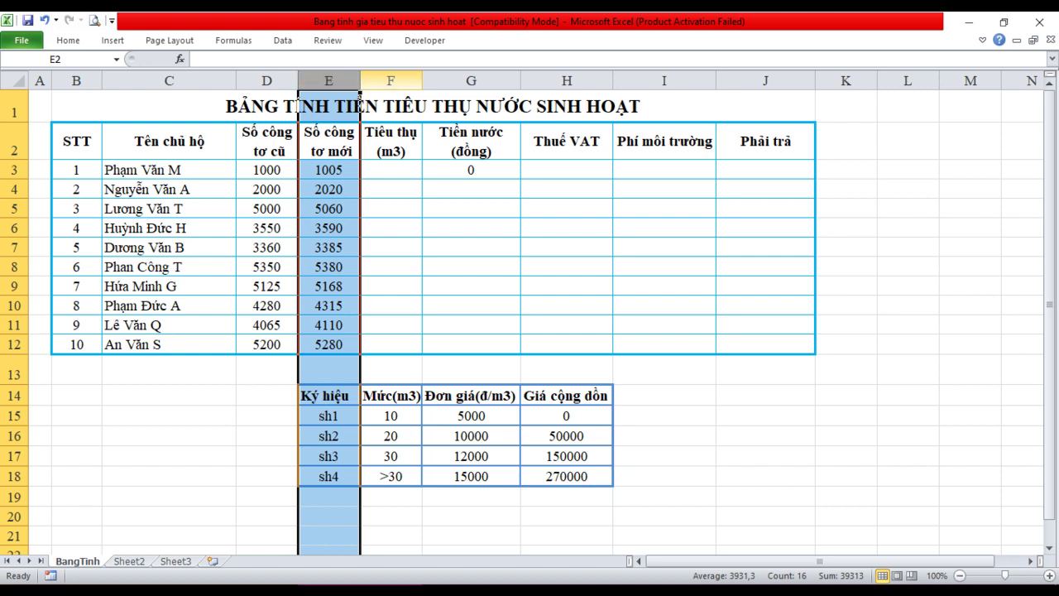
click(391, 80)
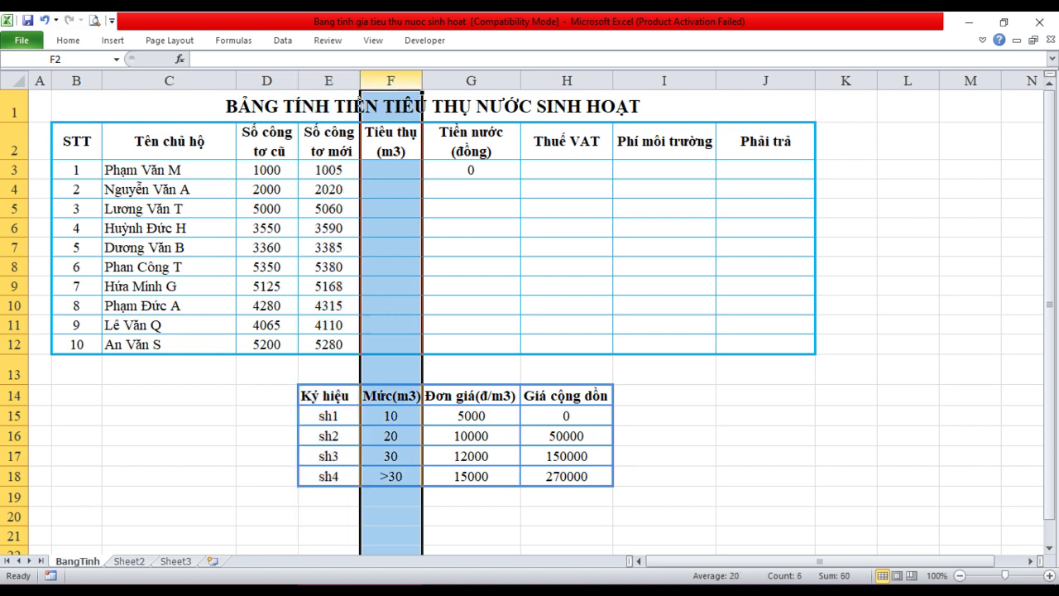
click(471, 80)
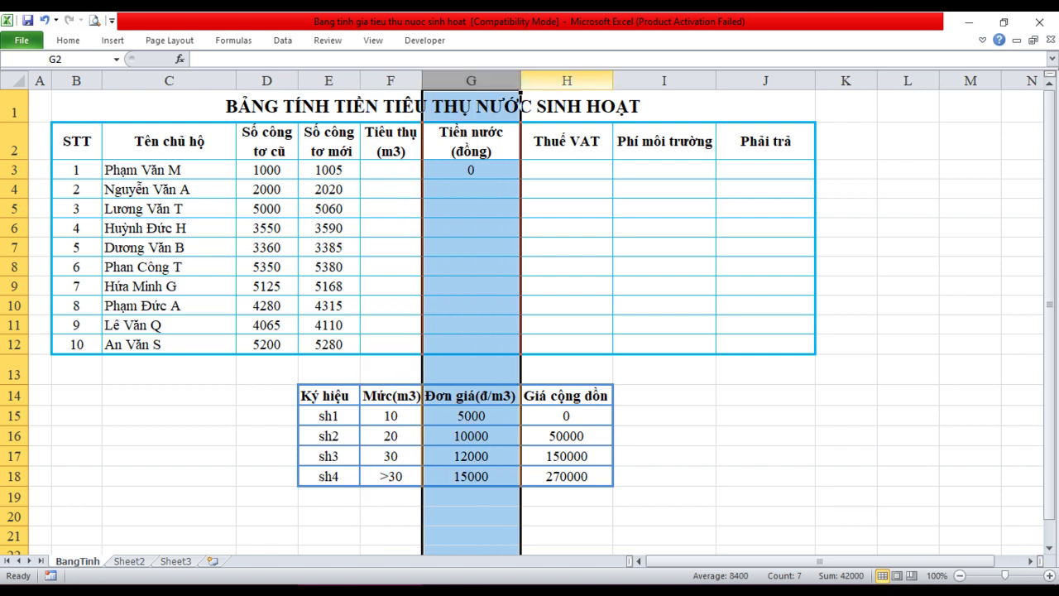
click(567, 80)
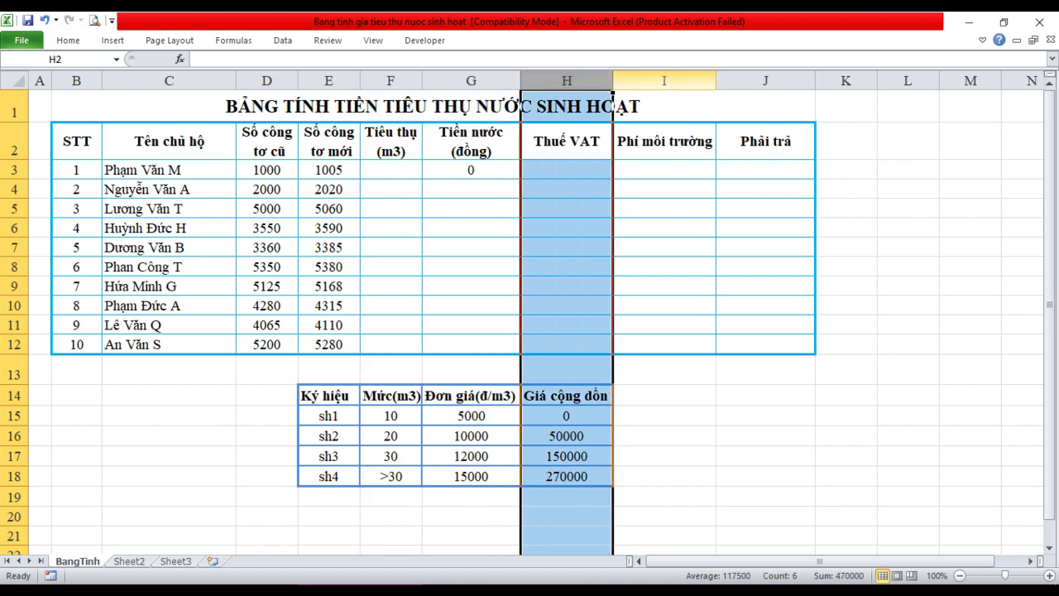
click(663, 80)
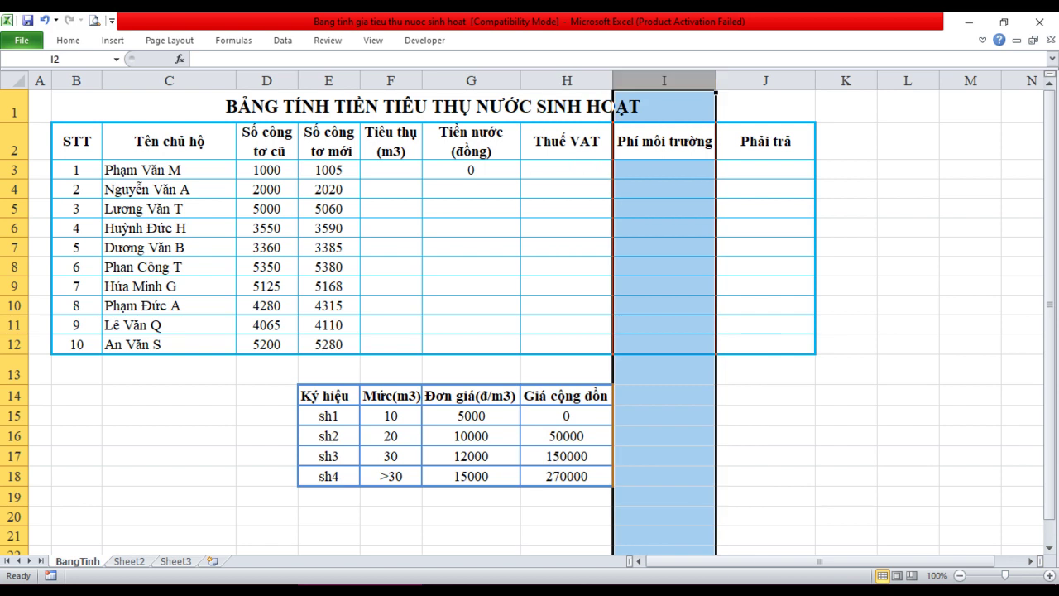
click(765, 80)
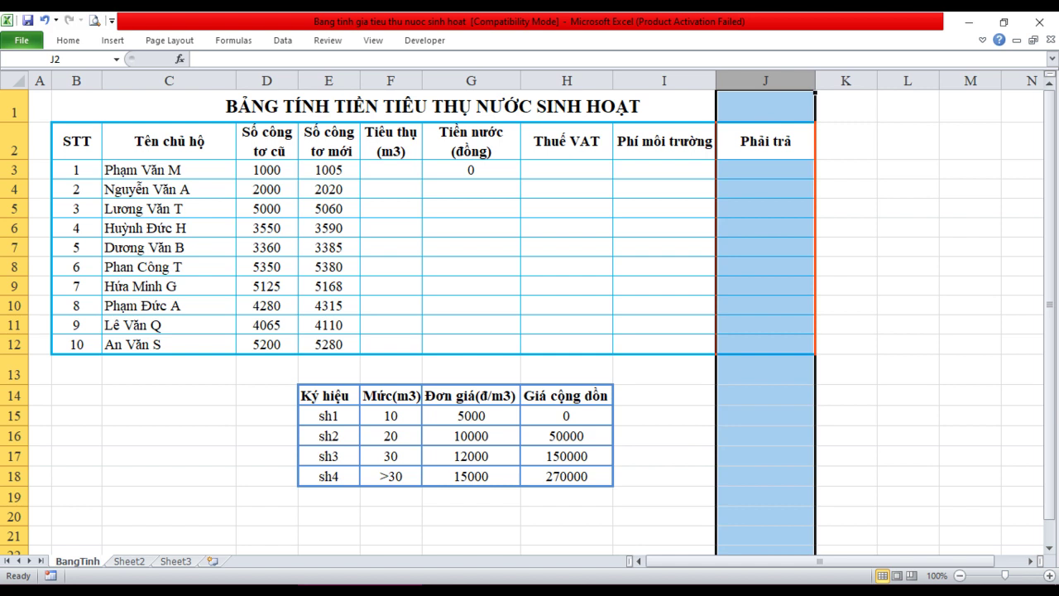
click(168, 415)
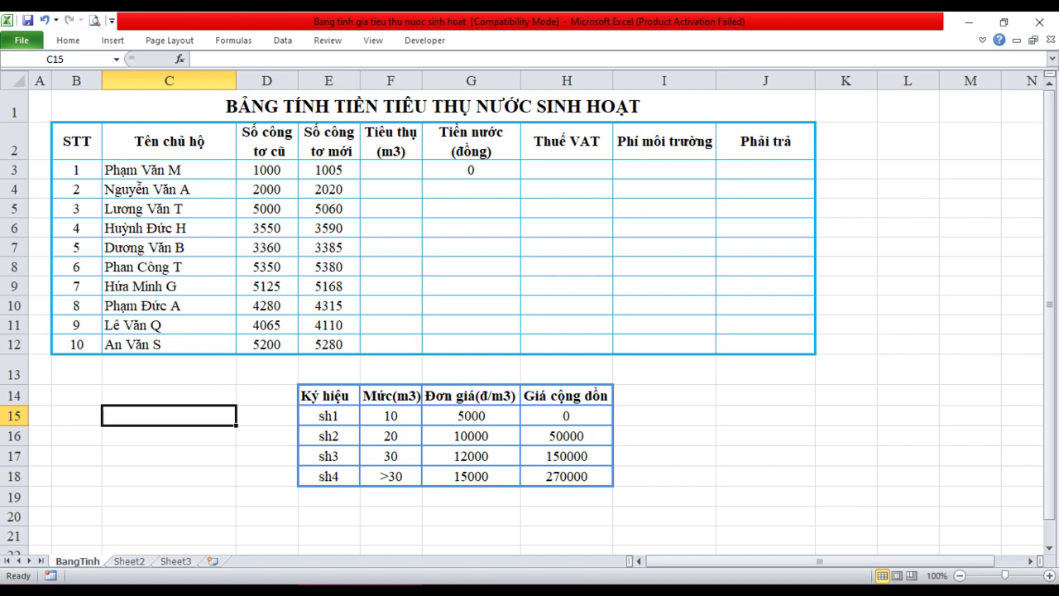
Step: Review the tier table: limits 10, 20, 30, >30 priced 5000, 10000, 12000, 15000, plus the H16 cumulative formula
click(390, 415)
click(390, 435)
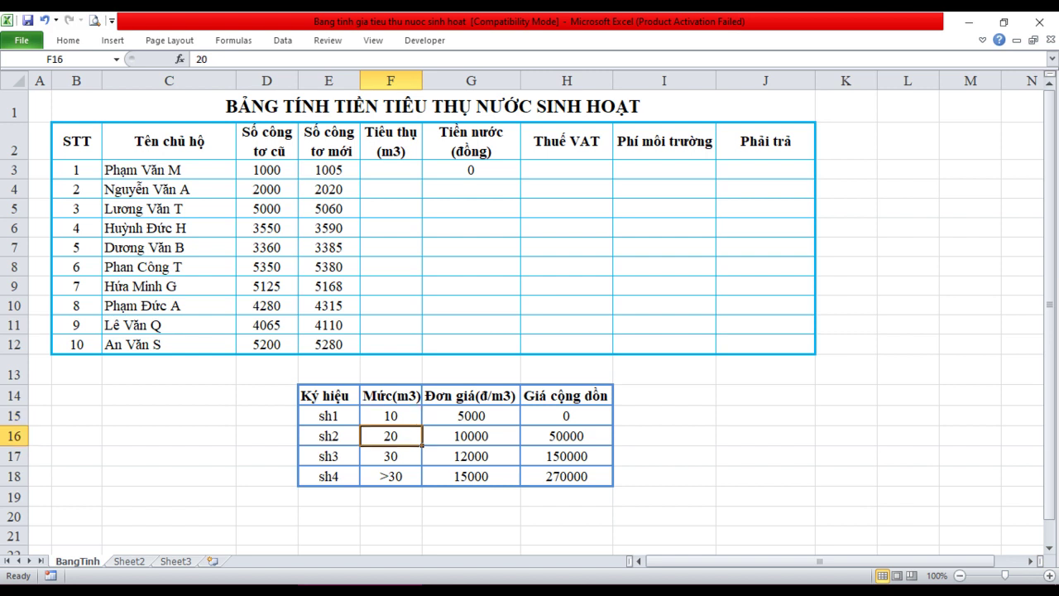
click(391, 455)
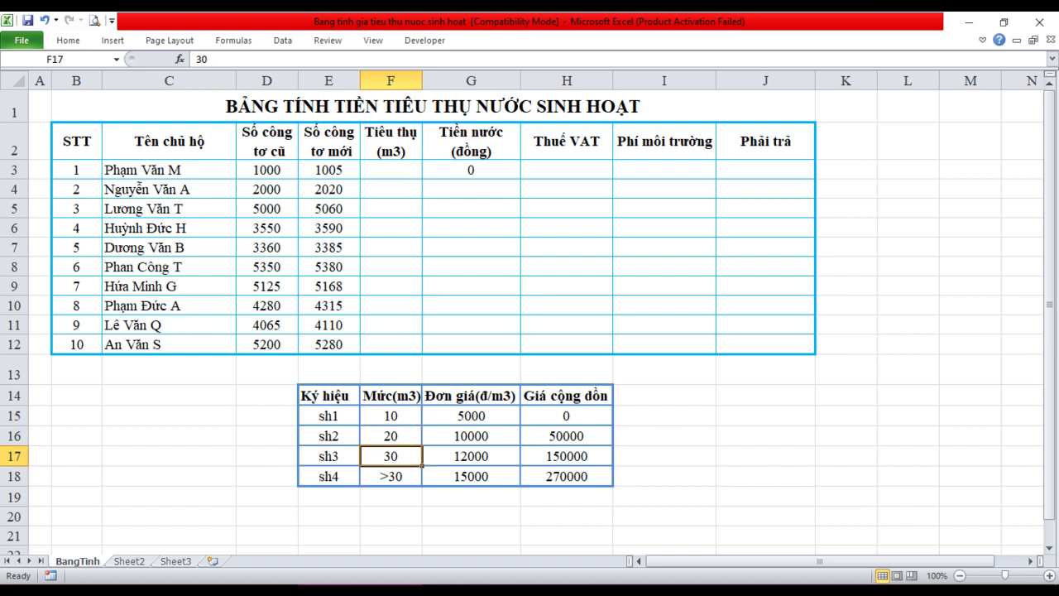
click(390, 475)
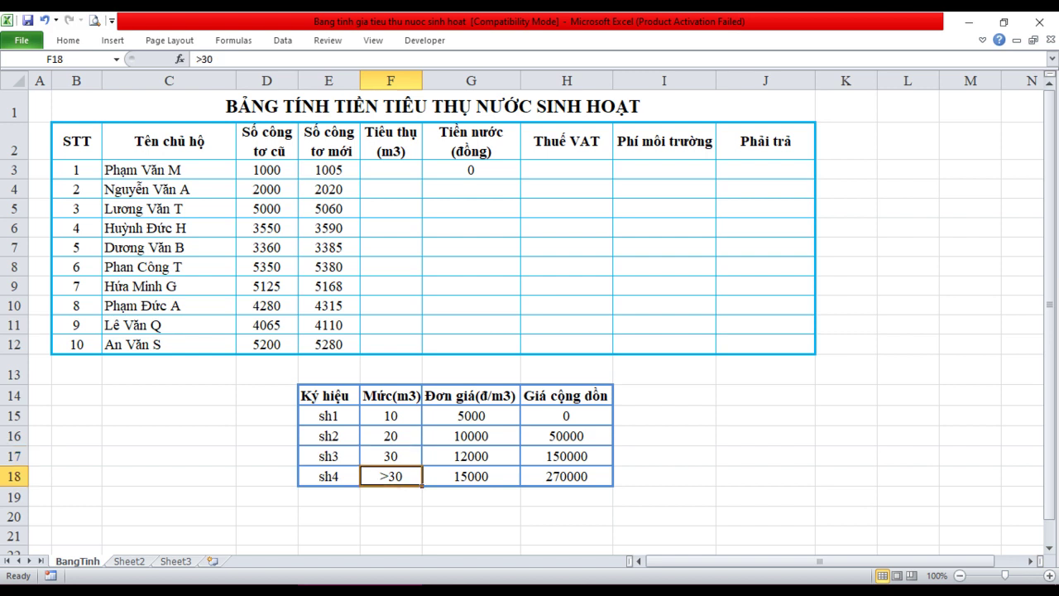
click(471, 415)
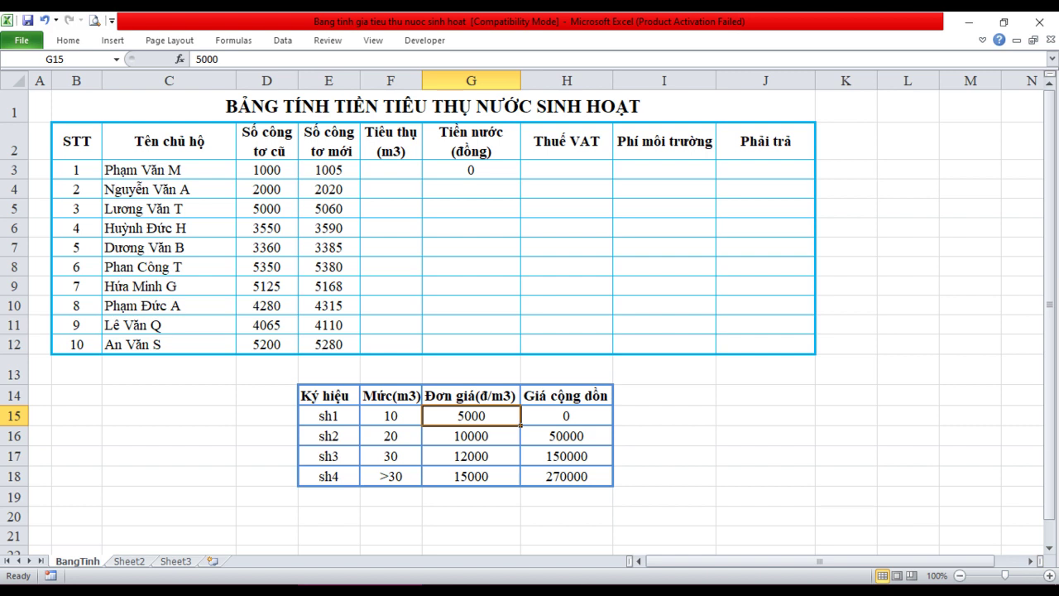
click(471, 435)
click(471, 455)
click(471, 475)
click(566, 515)
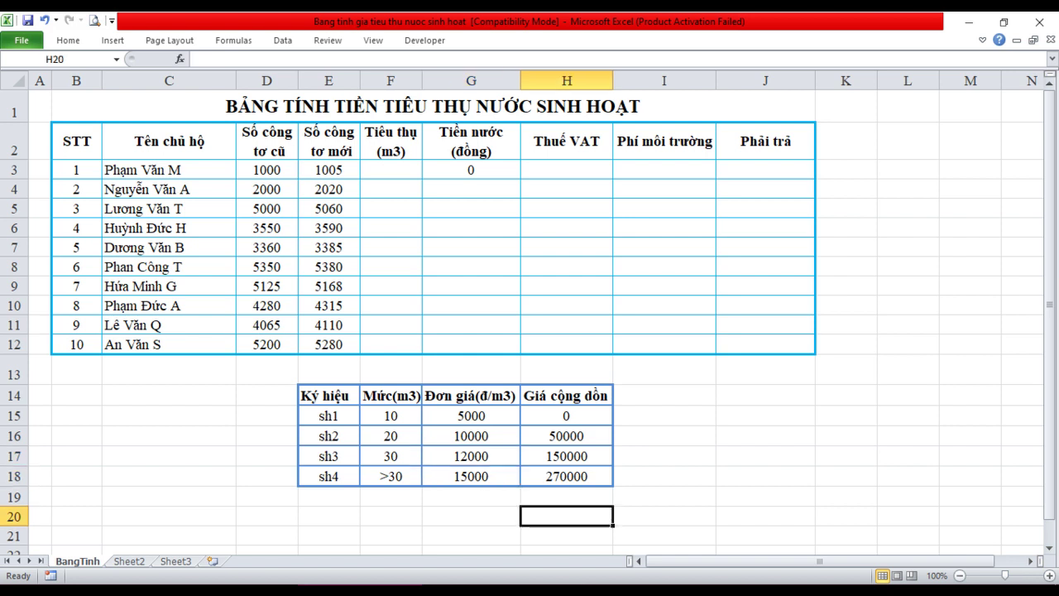
click(566, 395)
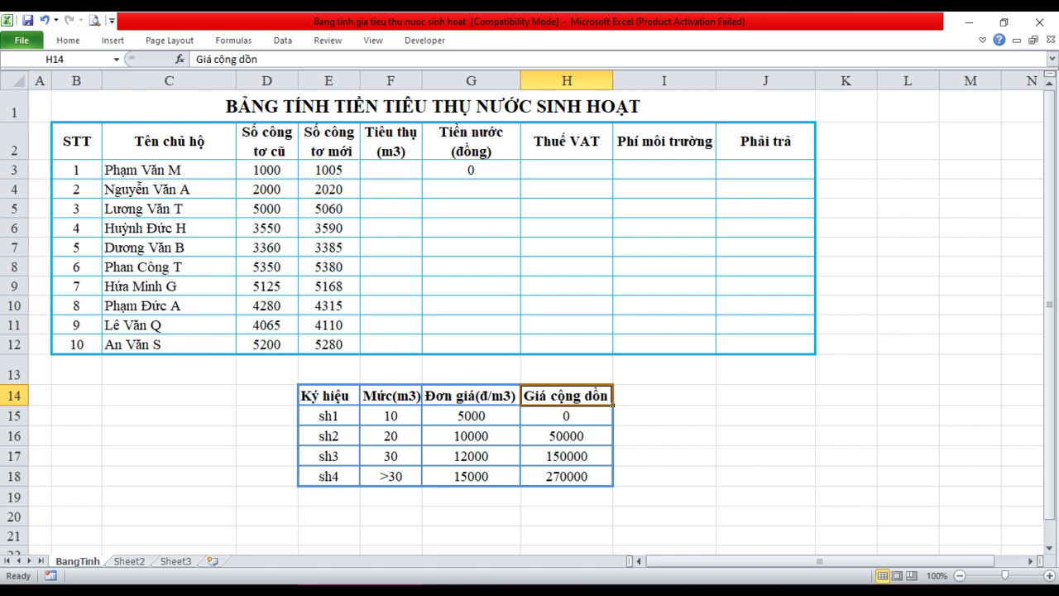
click(566, 436)
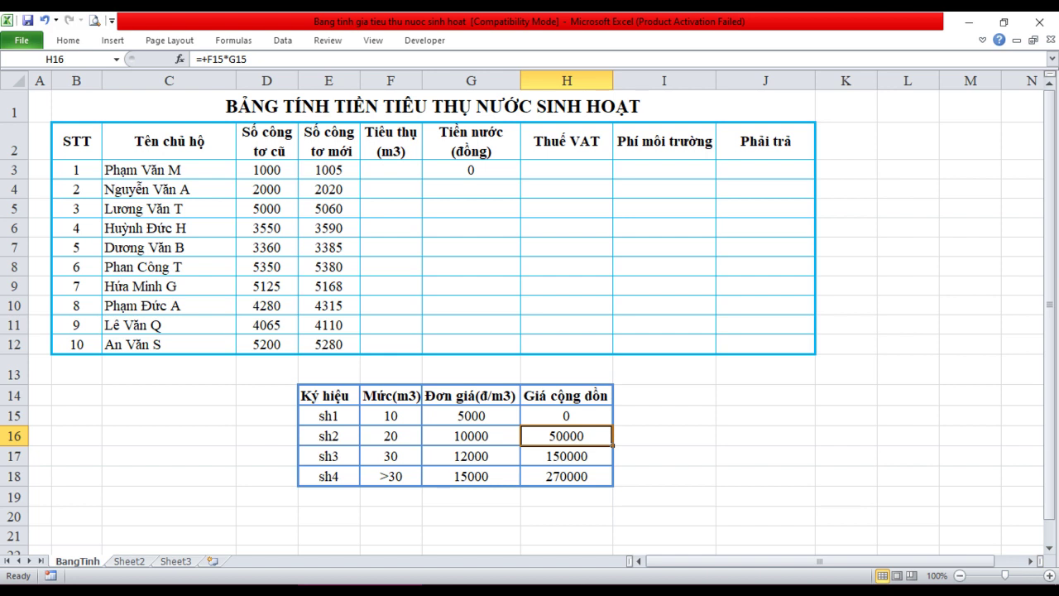
Step: Enter =+E3-D3 in F3 and fill it down to F12 for each household's consumption
click(390, 168)
text(+)
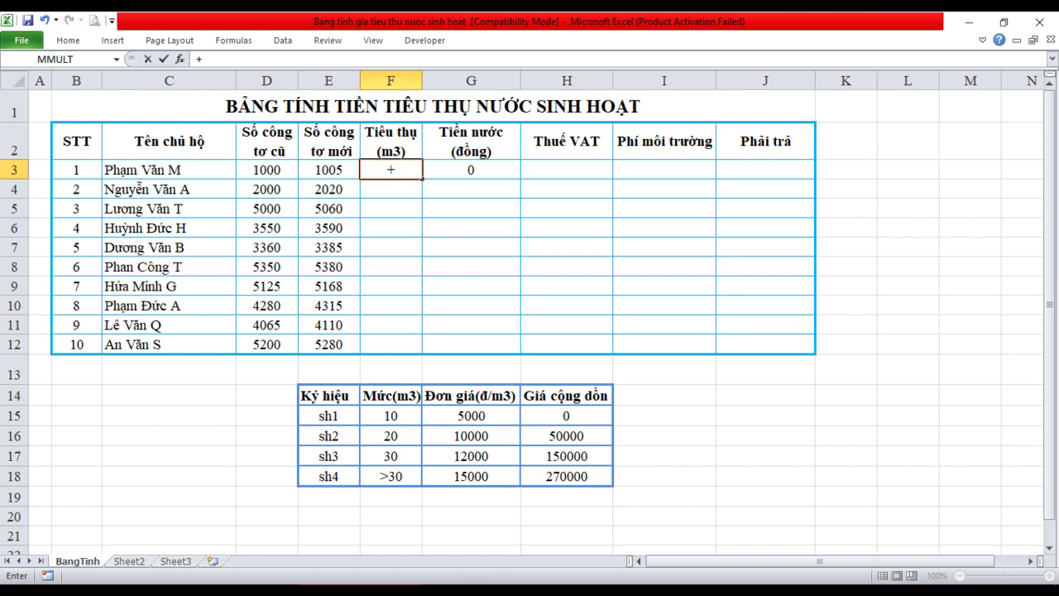
click(329, 169)
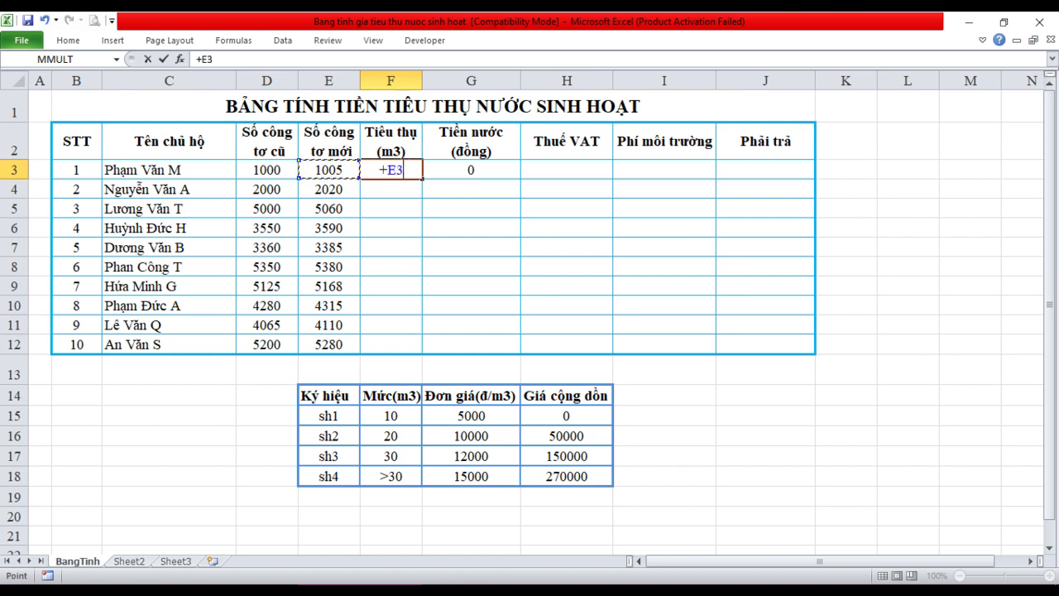
text(-)
click(266, 170)
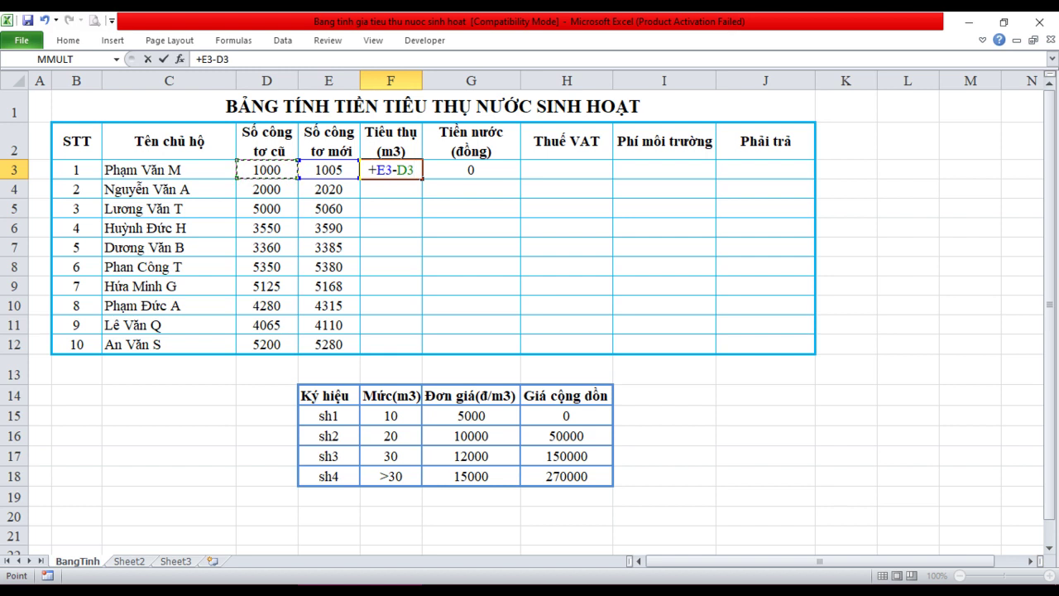
key(Return)
click(391, 169)
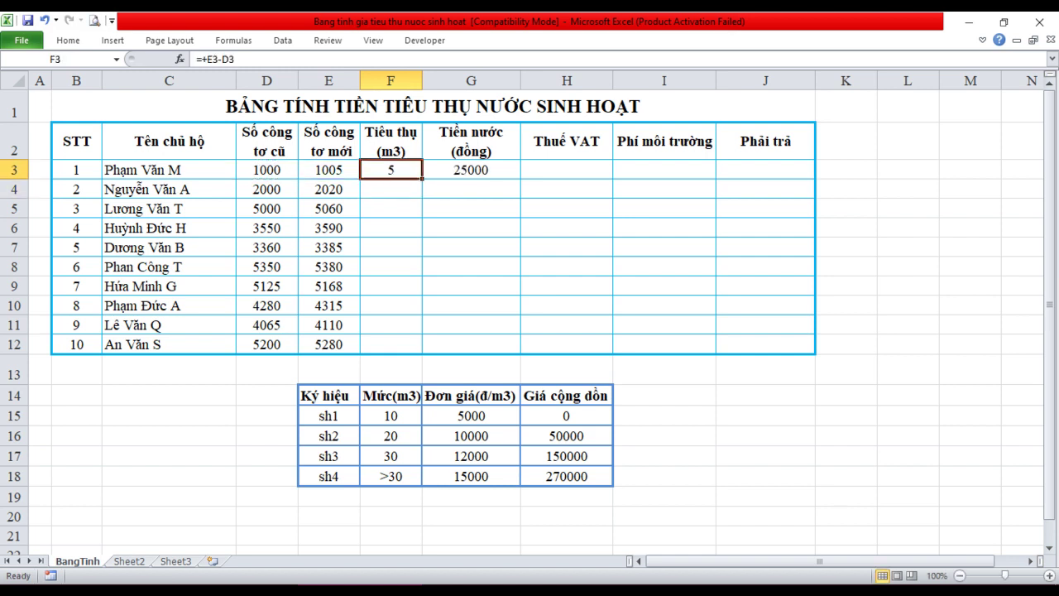
drag(421, 178, 422, 353)
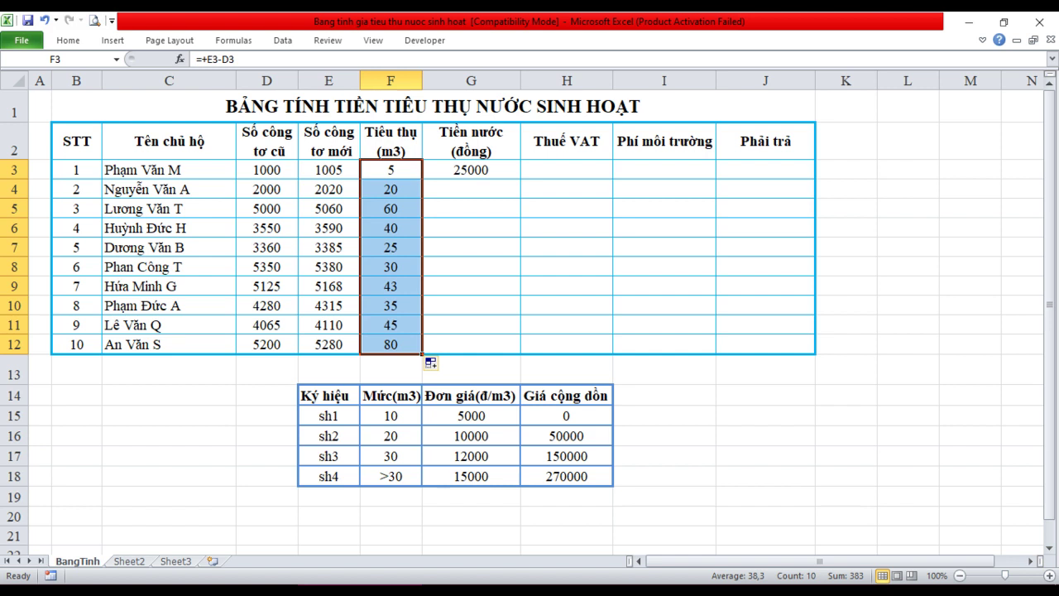
click(470, 170)
Step: Review G3's nested IF tiers (F3<=$F$15, $F$16, $F$17, over 30) and commit it, showing 25000
key(F2)
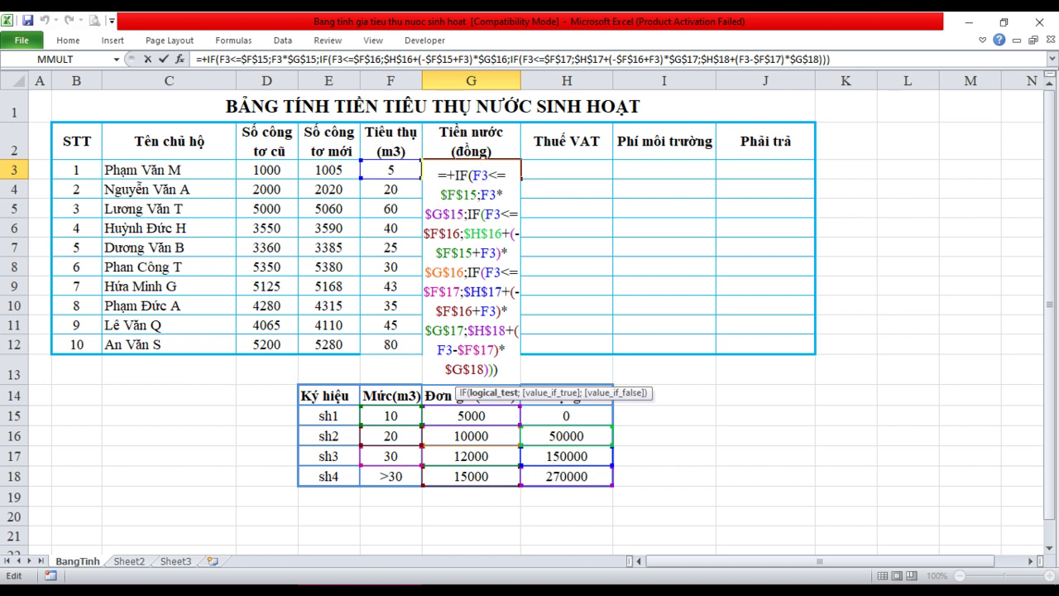
click(490, 392)
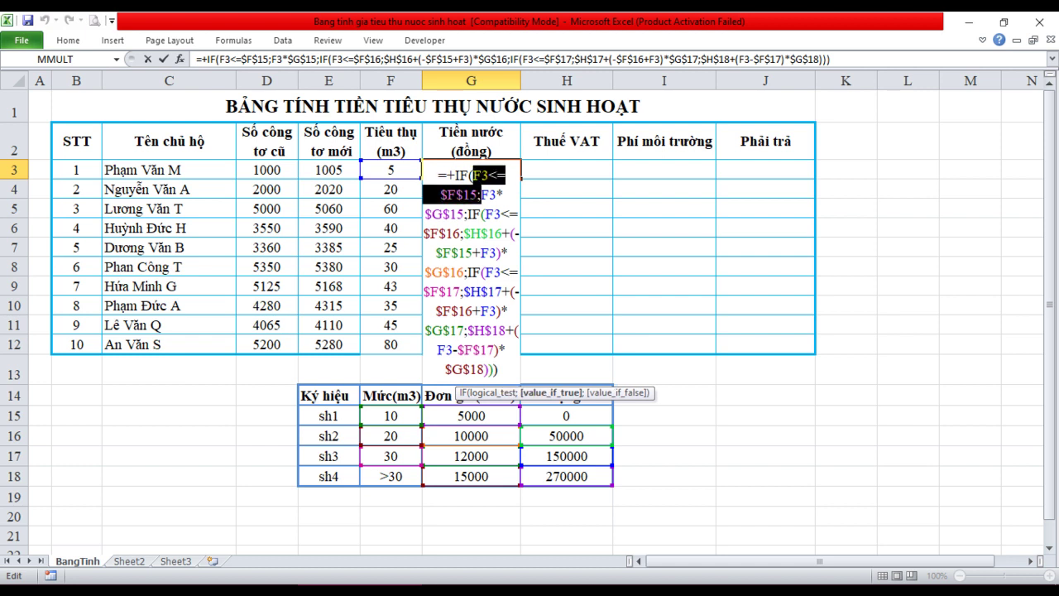
drag(480, 194, 464, 214)
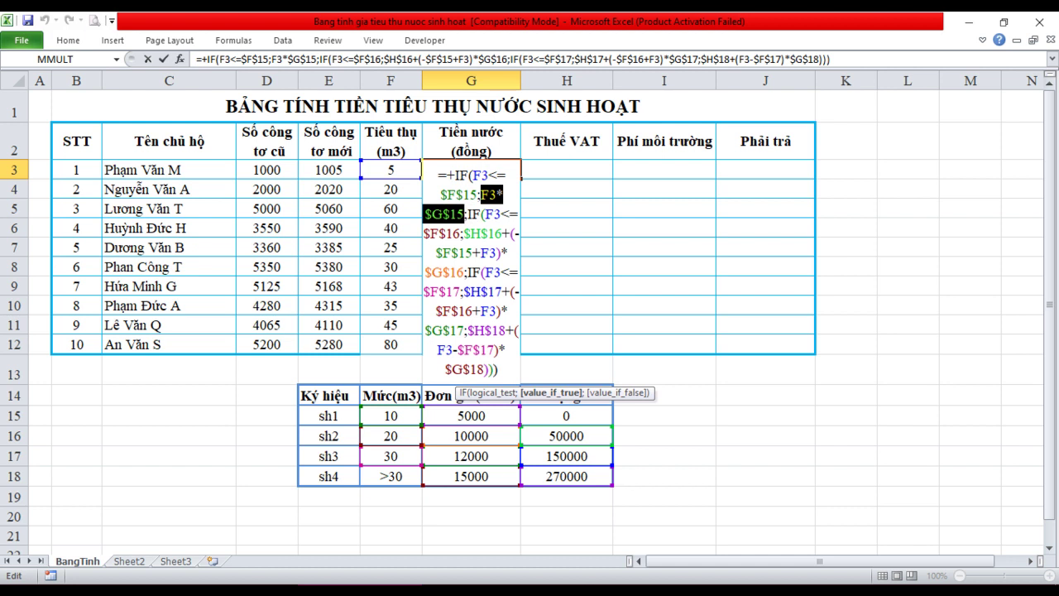
click(489, 214)
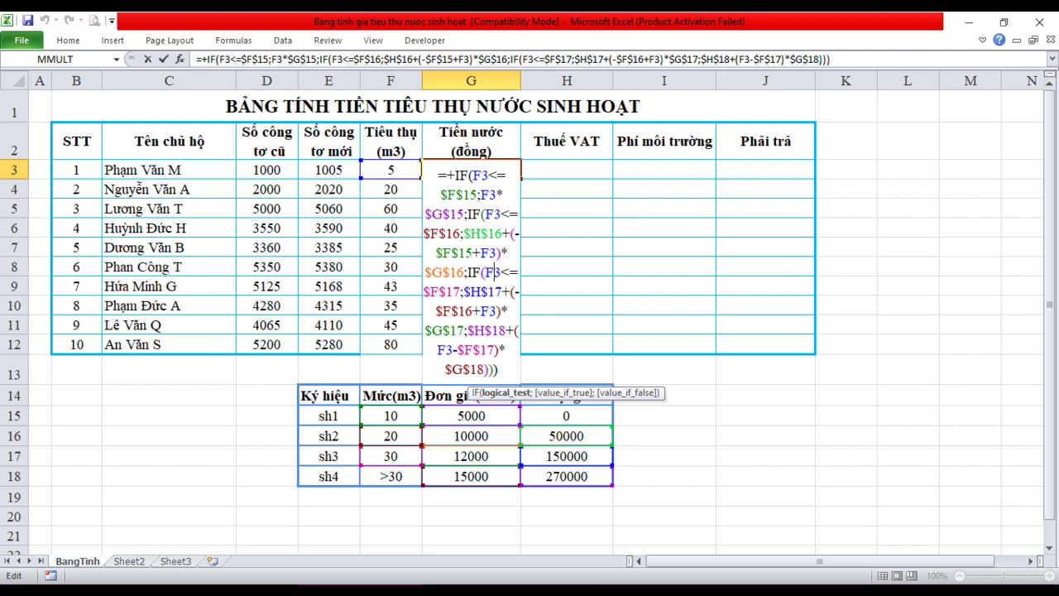
drag(484, 272, 495, 311)
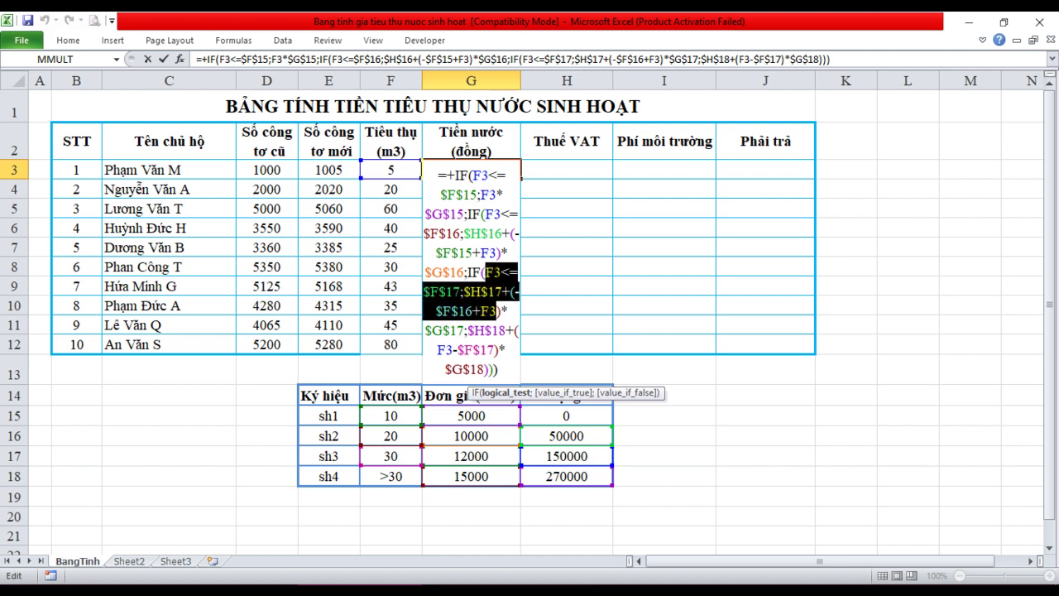
click(461, 330)
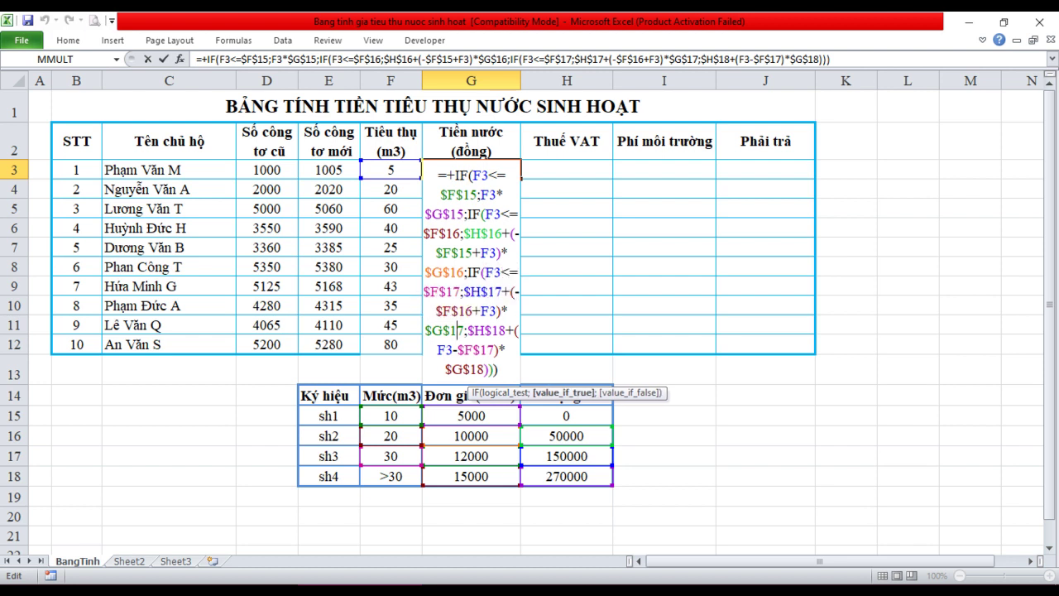
drag(485, 330, 495, 349)
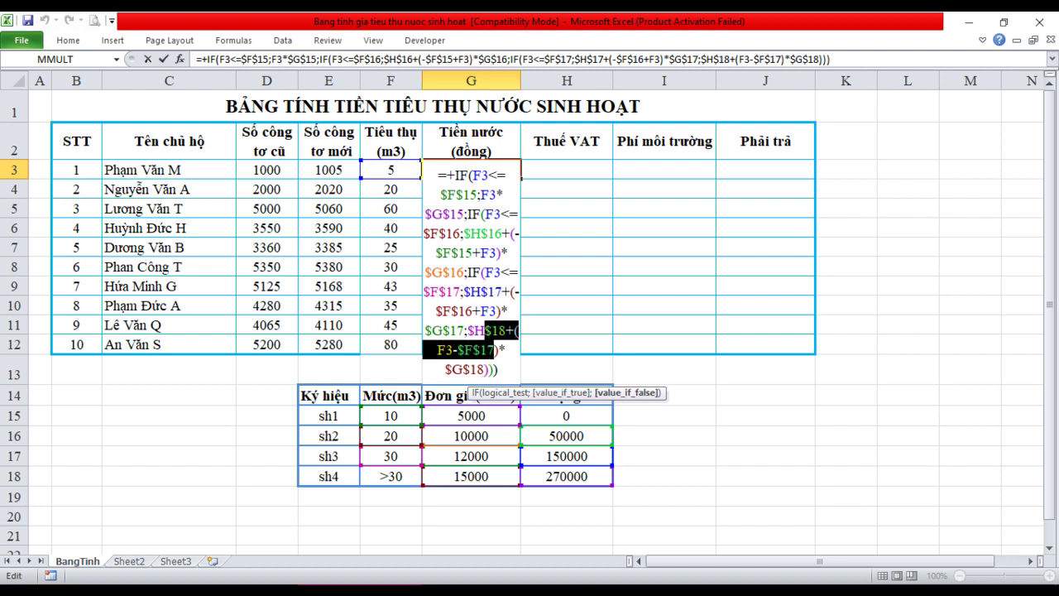
click(470, 369)
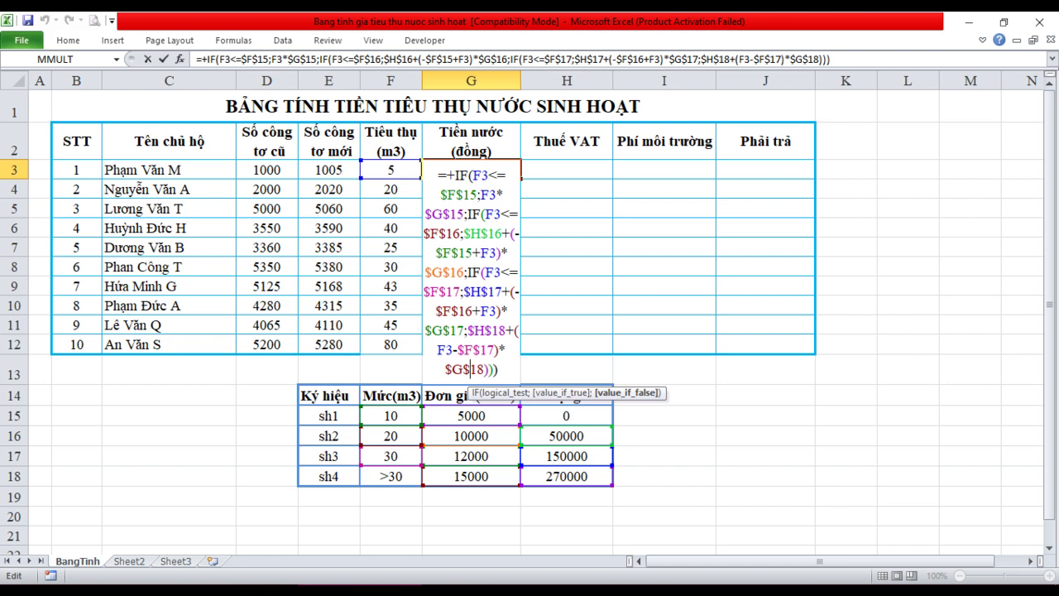
key(ctrl+Return)
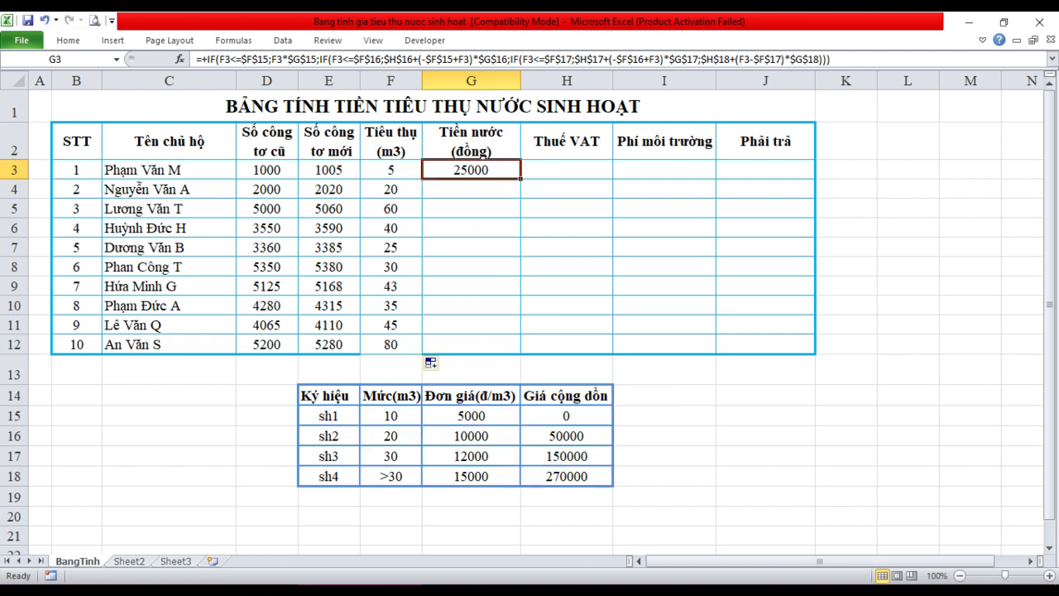
double_click(488, 174)
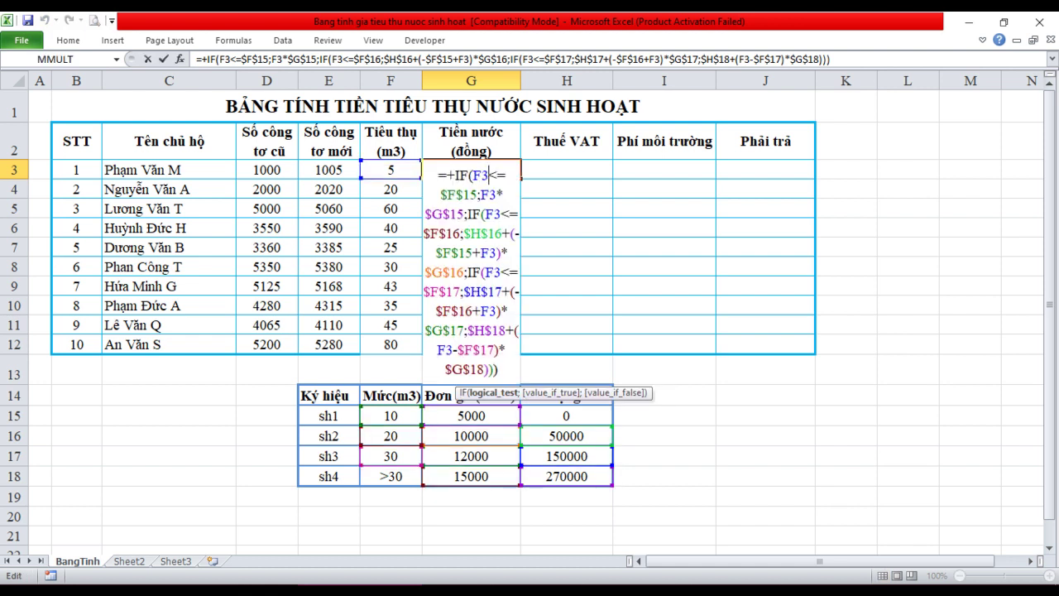
drag(473, 175, 477, 195)
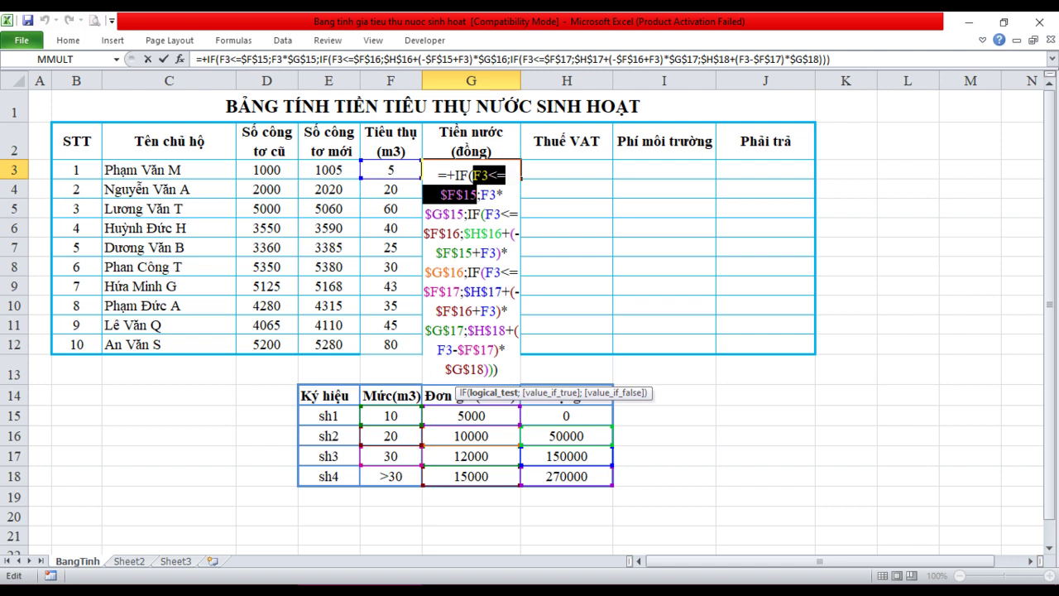
key(Right)
key(shift+Right)
key(shift+Right)
key(shift+Right)
key(shift+Right)
key(shift+Right)
key(shift+Right)
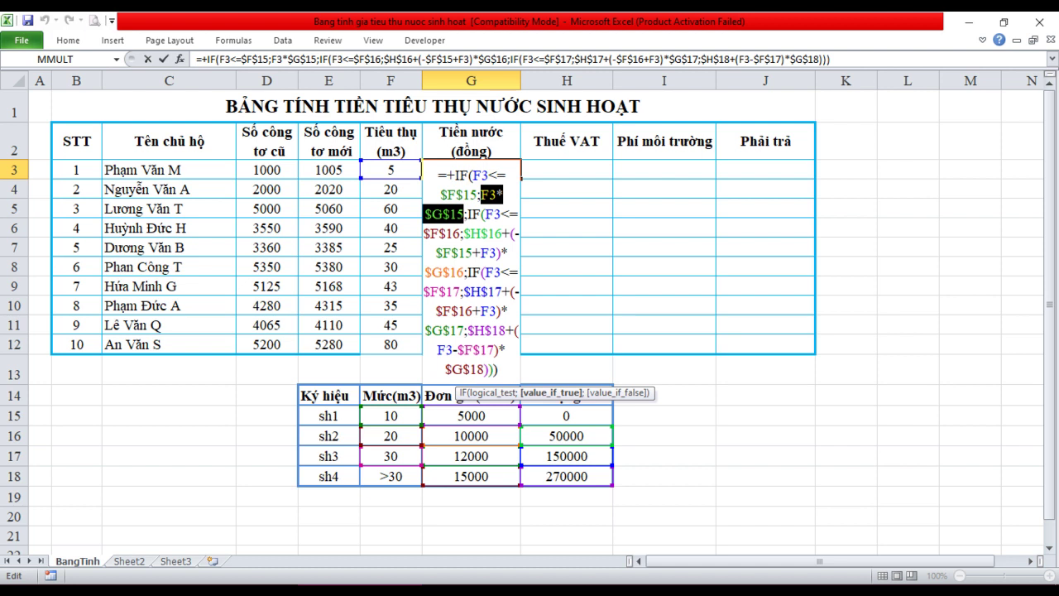
key(Right)
key(Right)
key(Right)
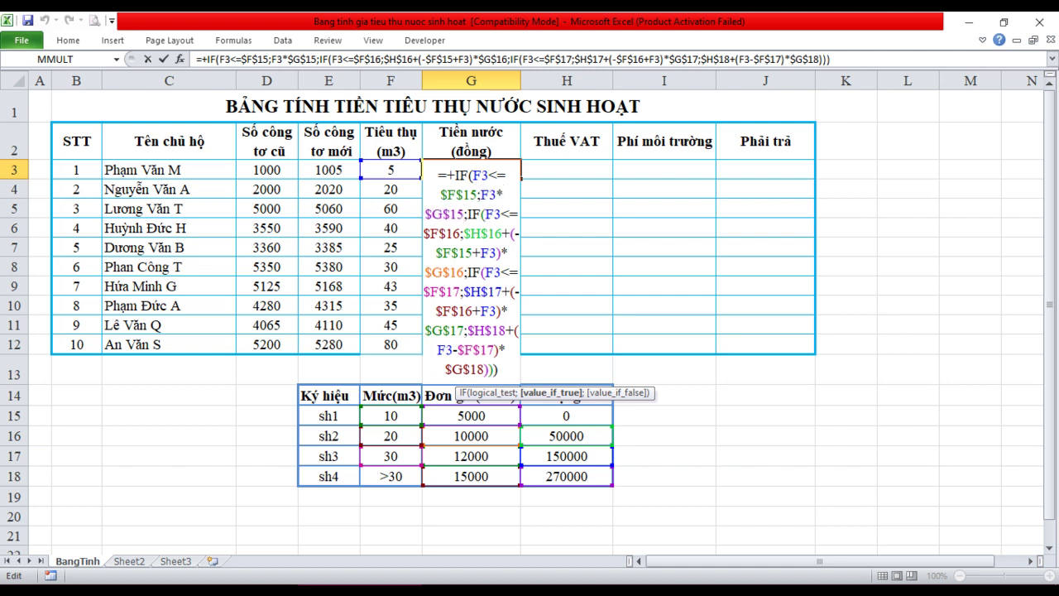
key(shift+Right)
key(shift+Right)
key(shift+Right)
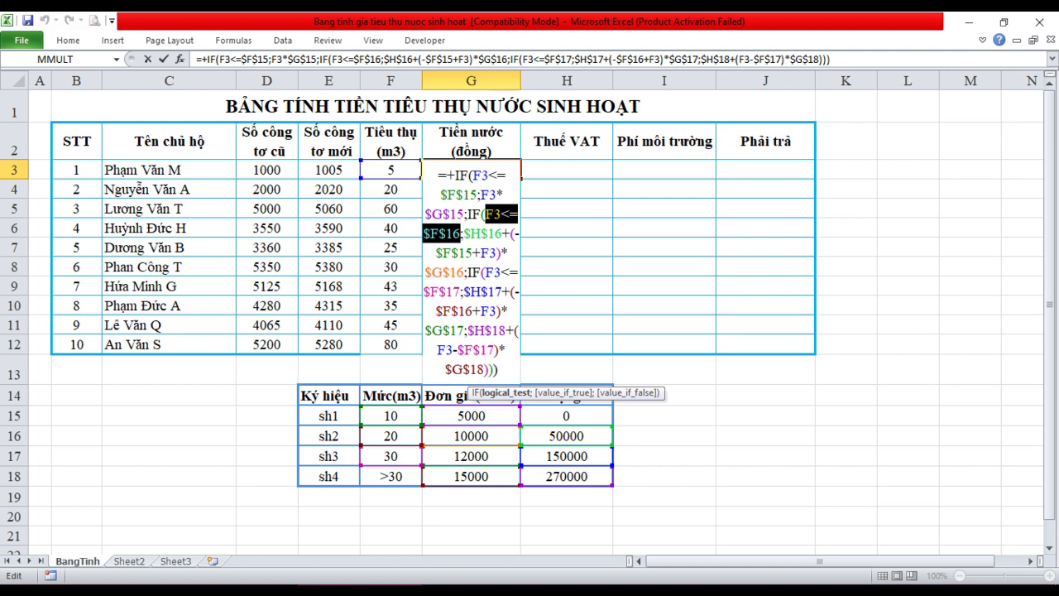
click(464, 234)
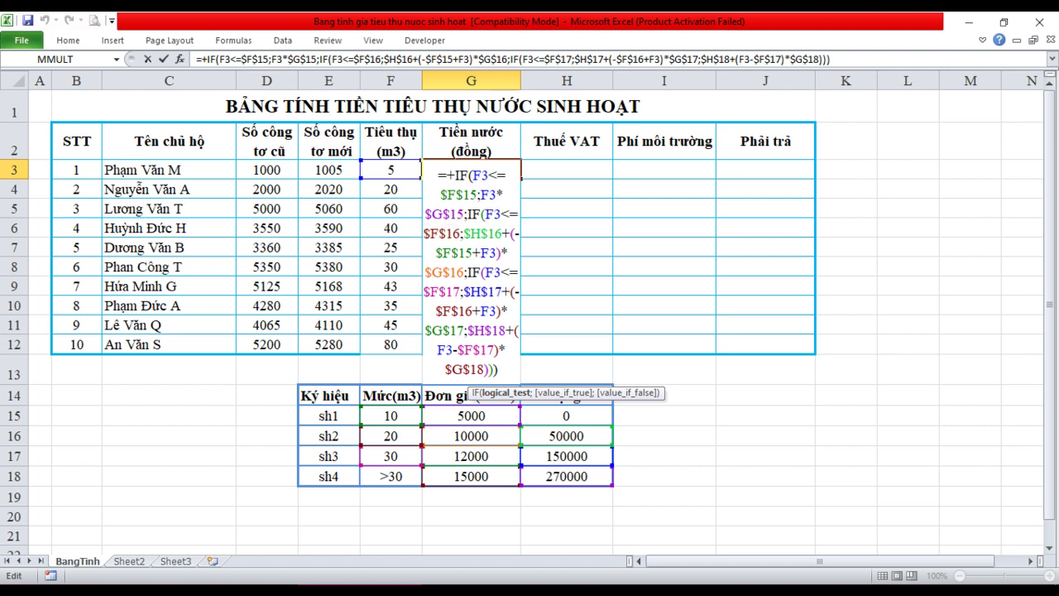
mouse_move(464, 233)
mouse_down()
mouse_move(481, 272)
mouse_move(464, 272)
mouse_up()
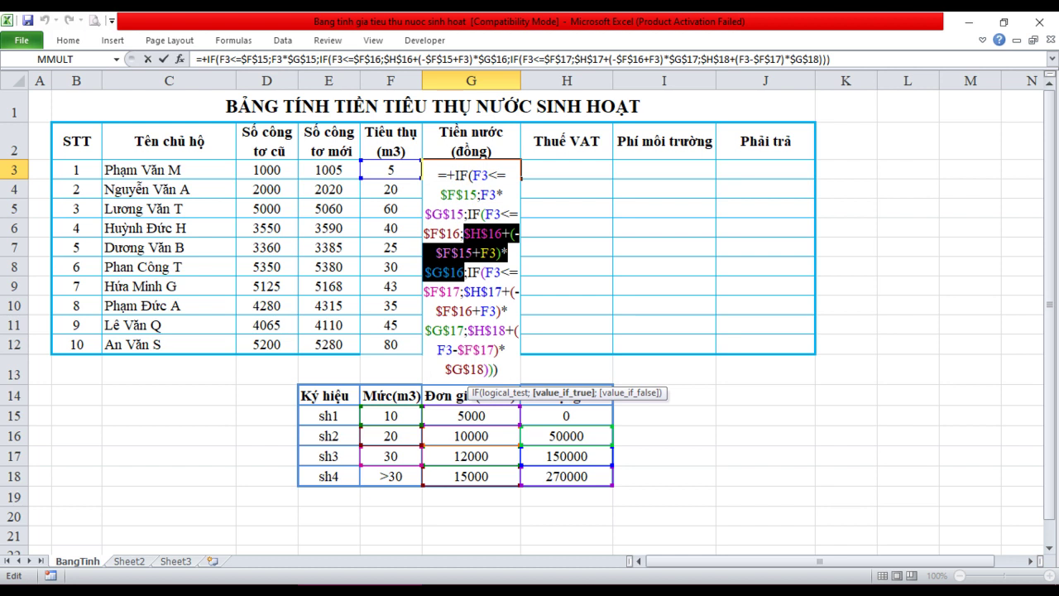
click(465, 272)
click(485, 273)
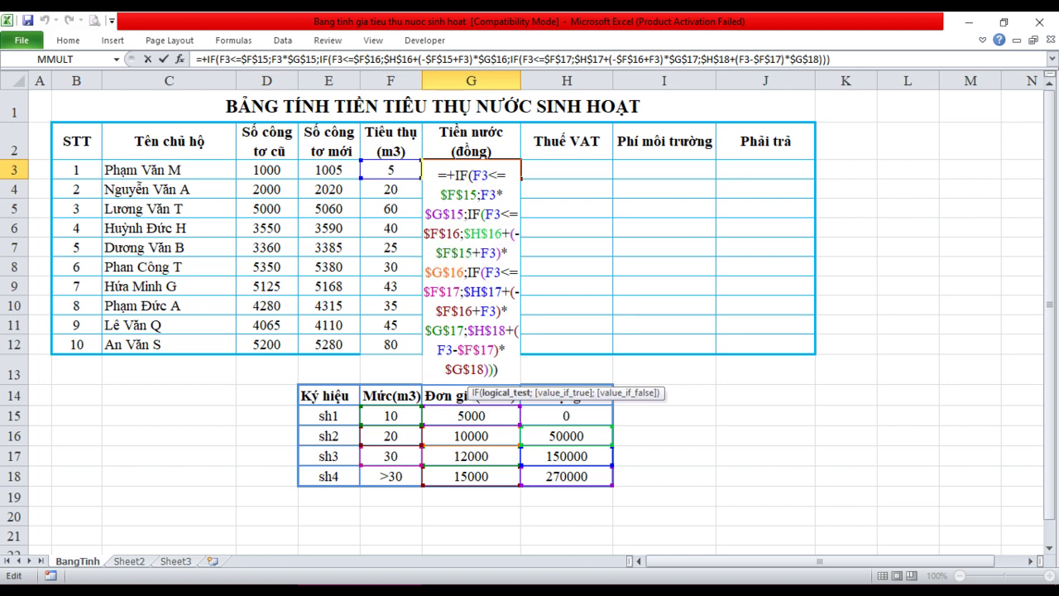
drag(485, 272, 460, 291)
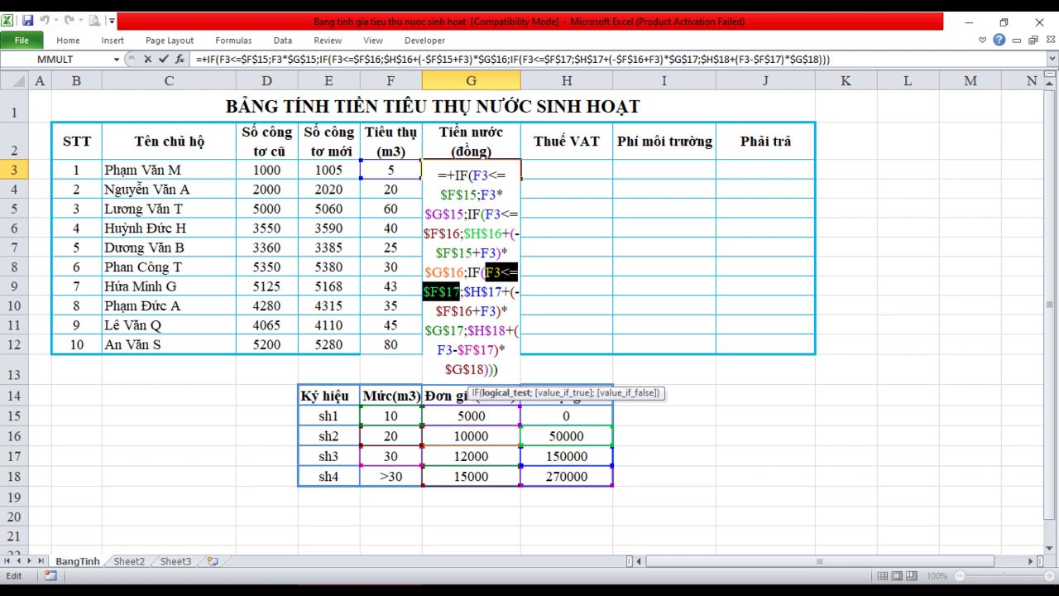
mouse_move(464, 291)
mouse_down()
mouse_move(481, 291)
mouse_move(464, 330)
mouse_up()
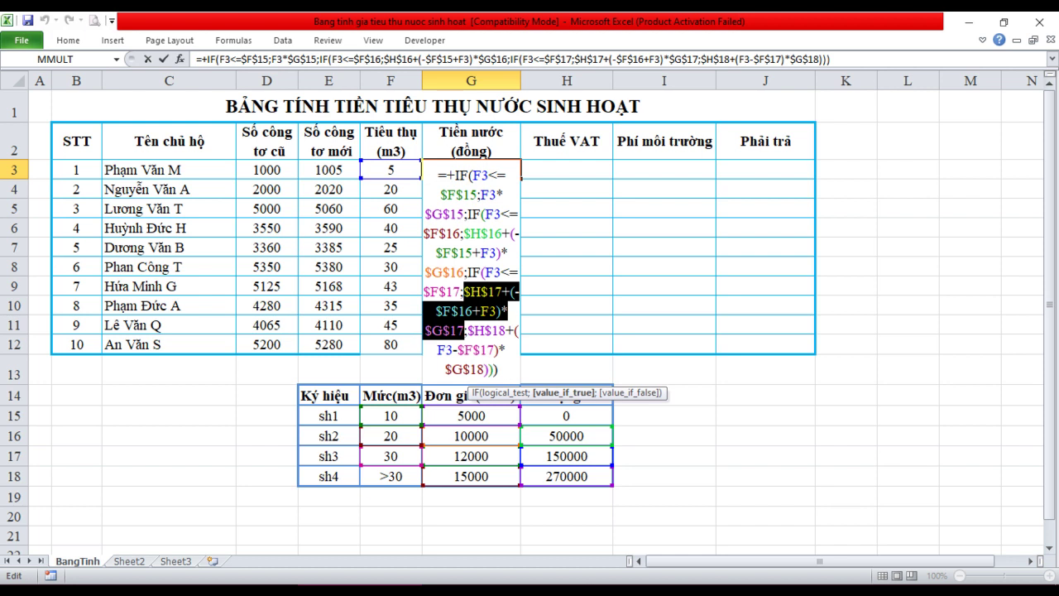
mouse_move(468, 330)
mouse_down()
mouse_move(497, 350)
mouse_move(492, 369)
mouse_up()
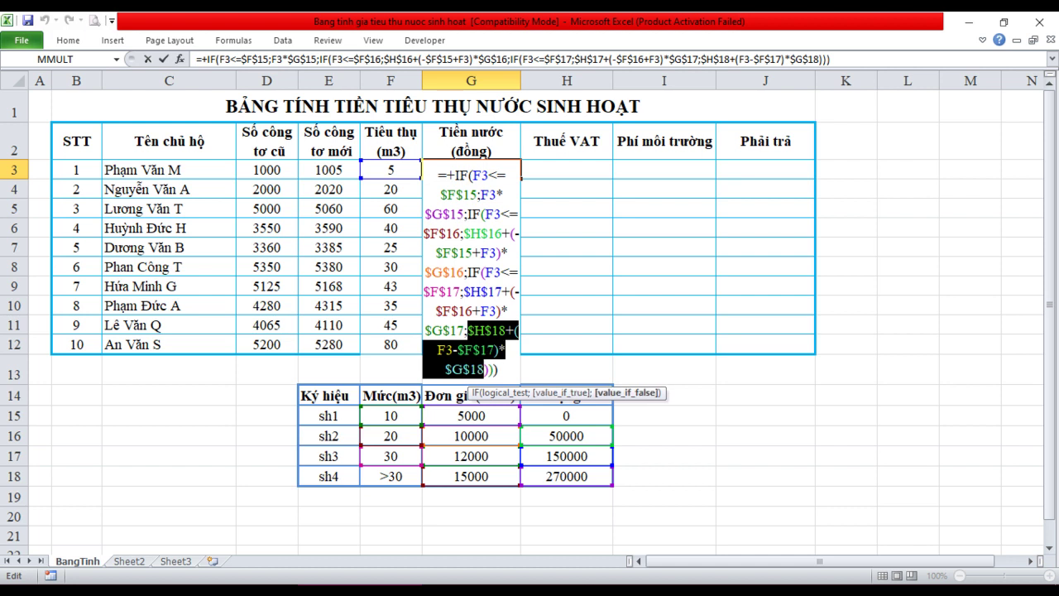
Step: Commit G3's water charge formula and fill it down to G12, giving 25000 to 1020000
key(ctrl+Return)
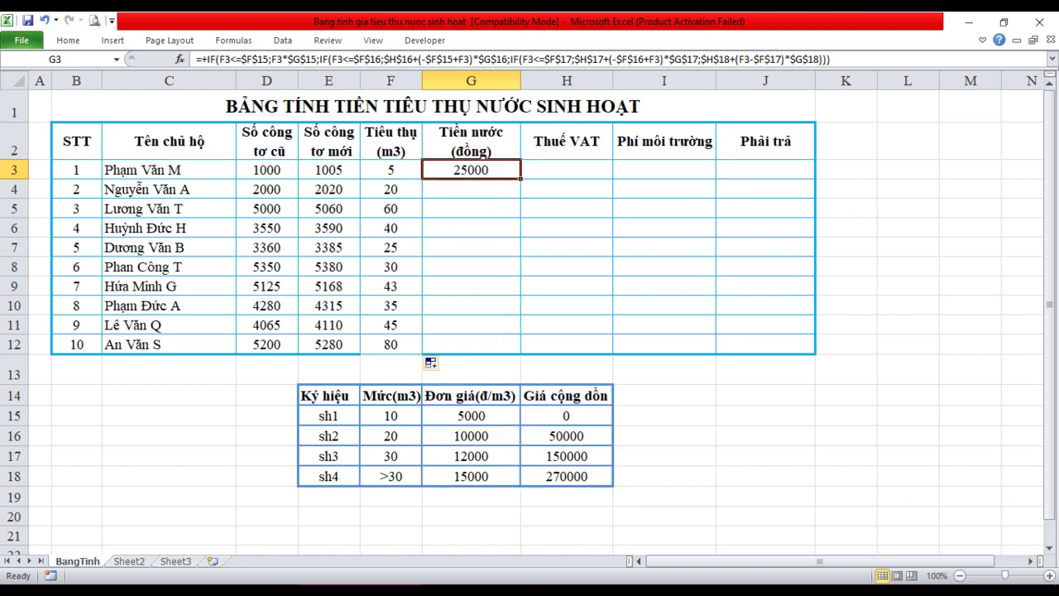
drag(520, 178, 521, 346)
Step: Enter =+5%*G3 in H3 and fill it down to H12 for every household's VAT
click(567, 168)
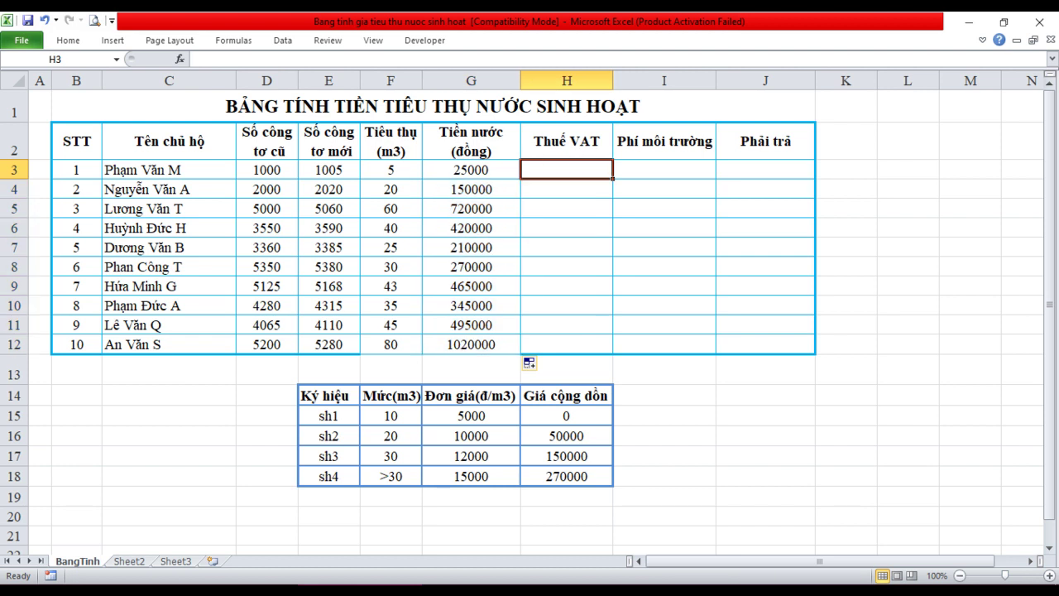
text(+5)
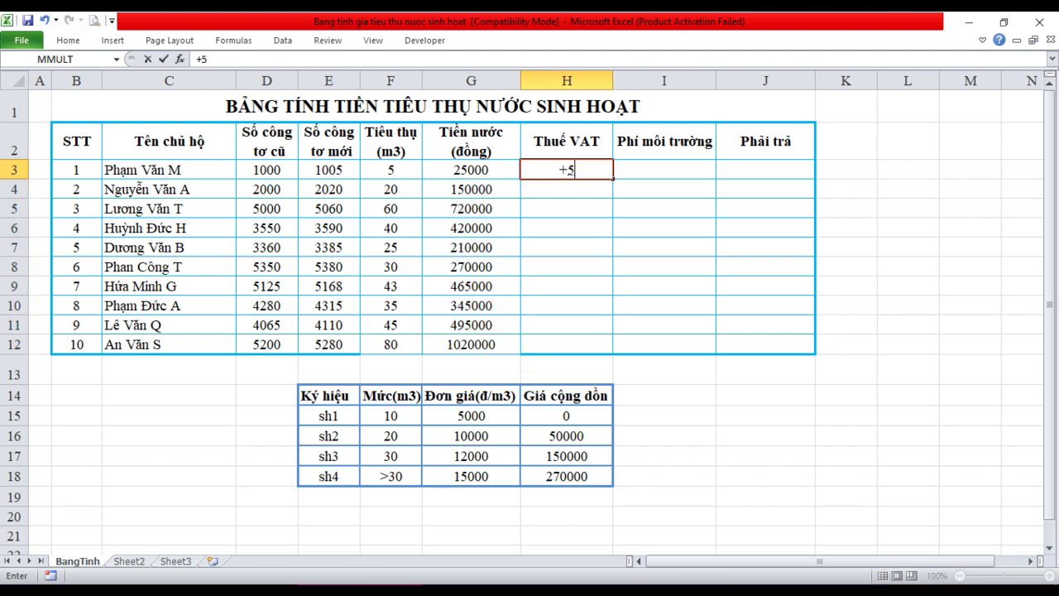
text(%)
text(*)
text(G3)
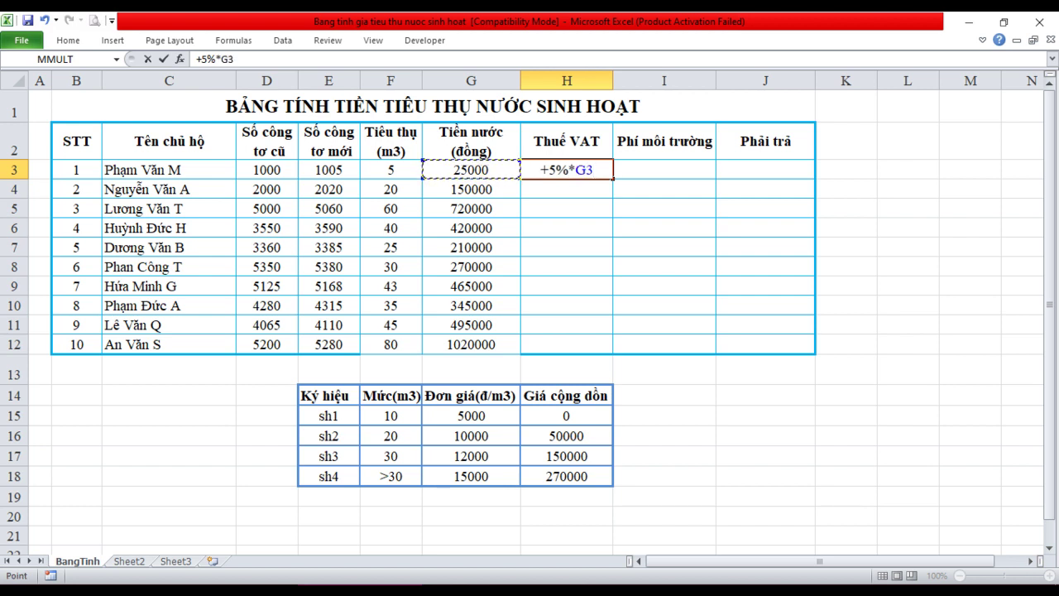
key(Return)
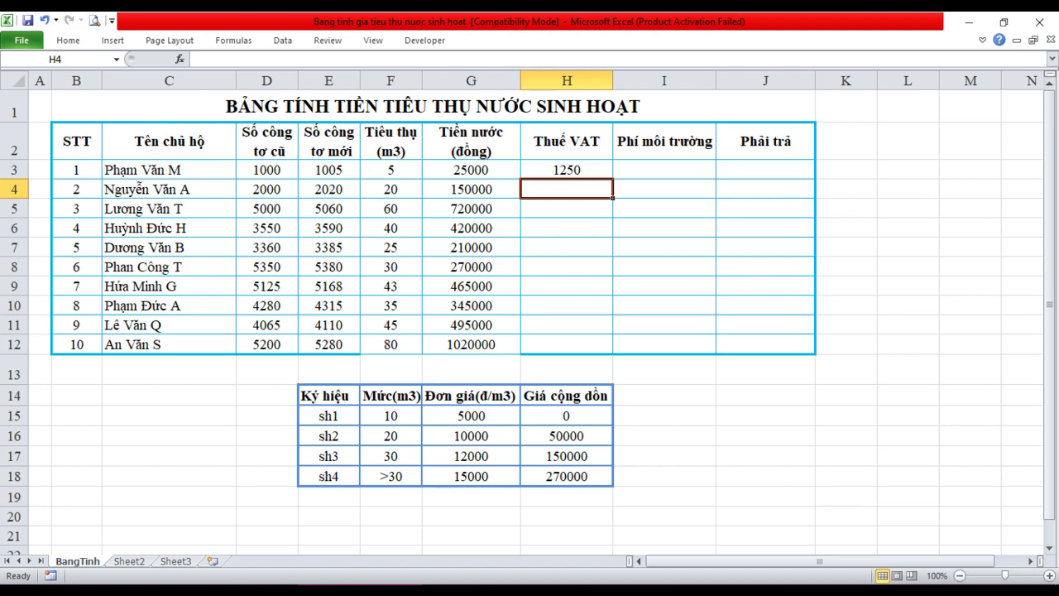
click(566, 169)
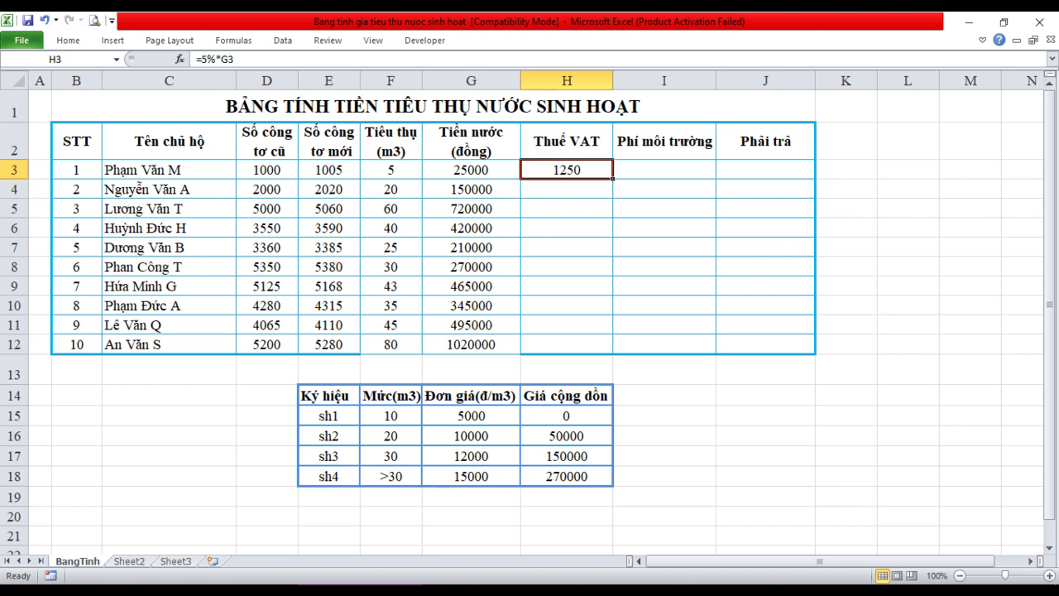
drag(612, 178, 610, 346)
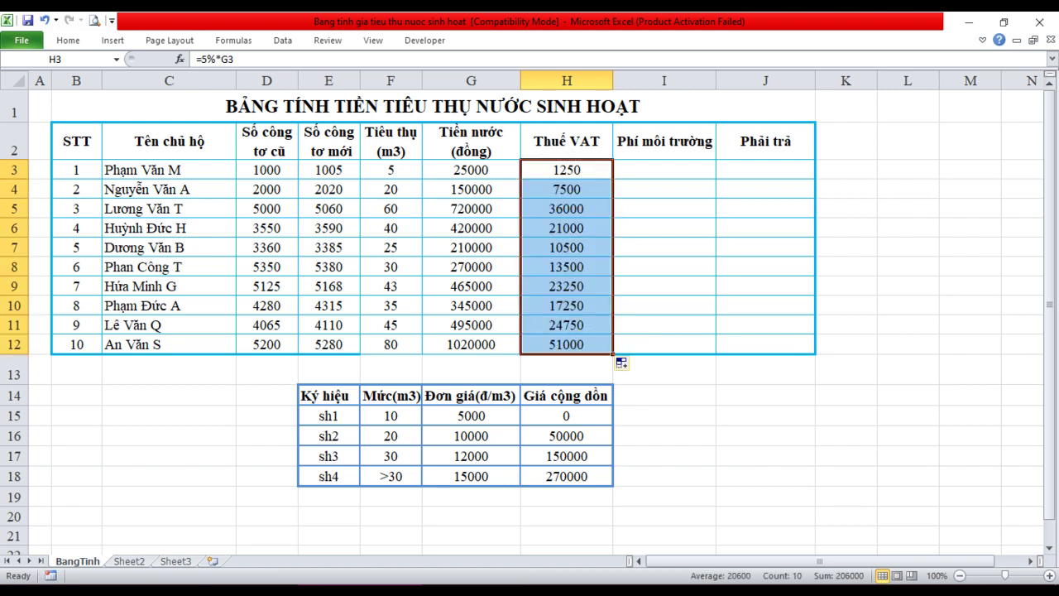
click(663, 169)
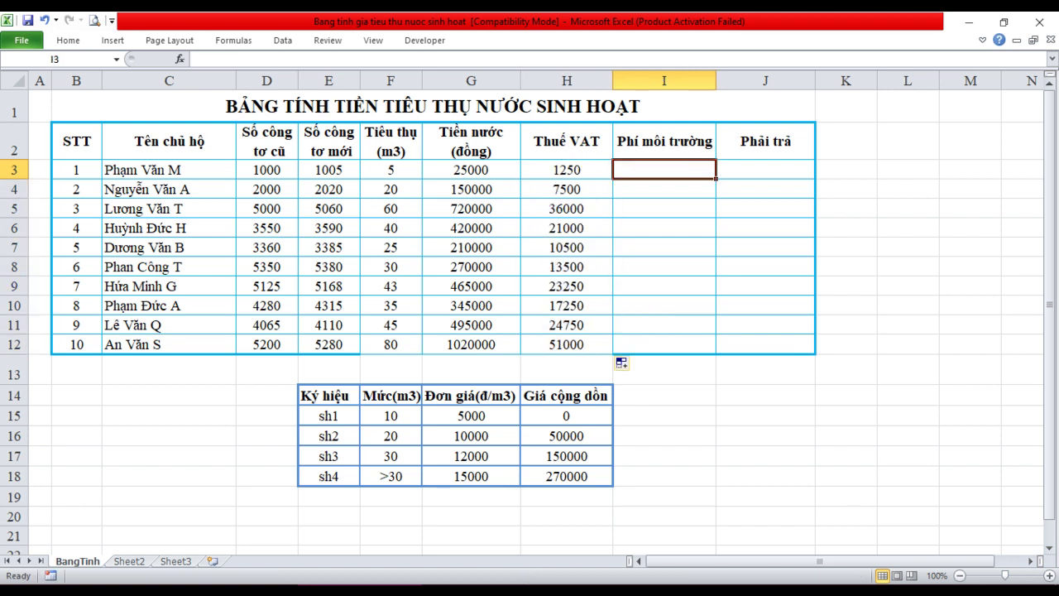
Step: Enter =+10%*G3 in I3 and fill it down to I12, giving fees 2500 to 102000
text(+10)
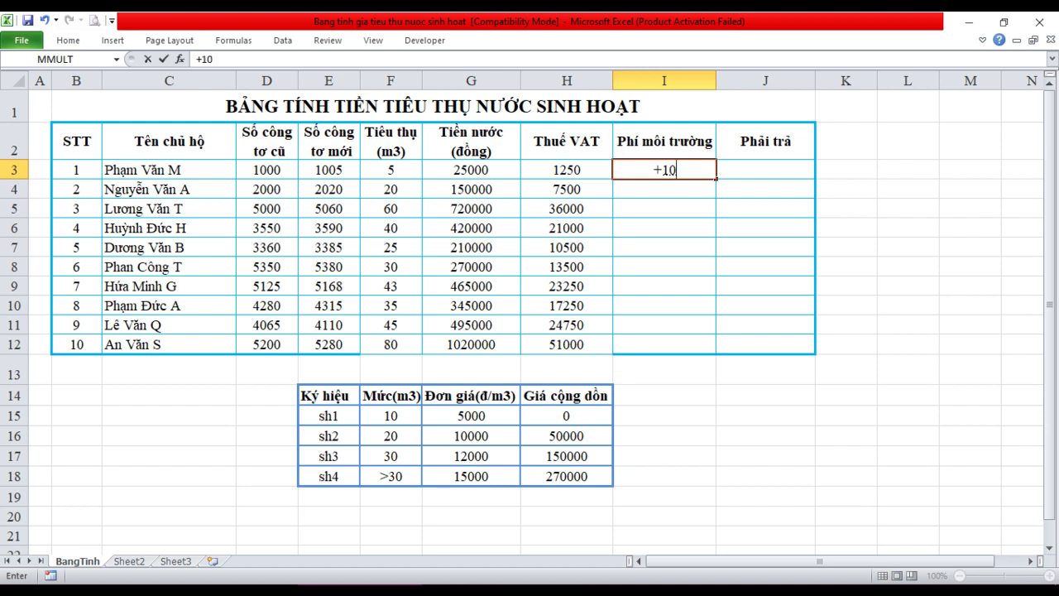
text(%)
text(*)
text(G3)
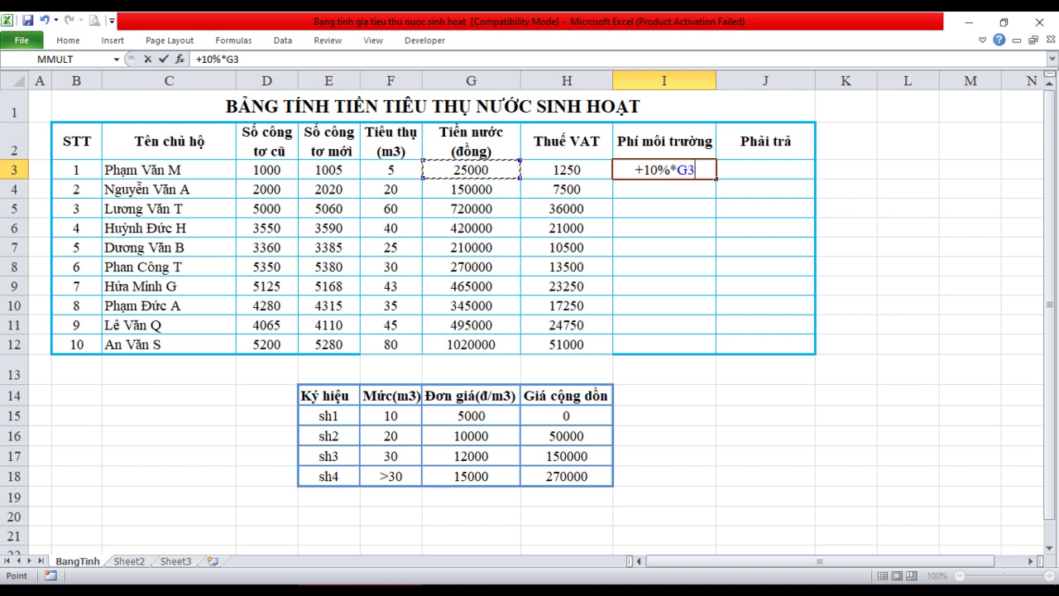
key(Return)
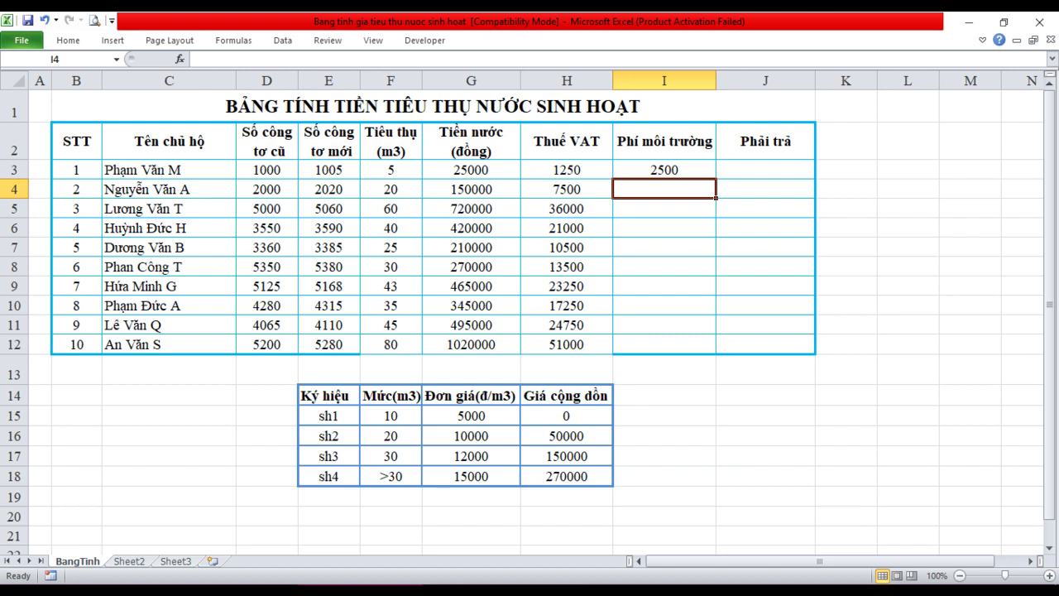
click(664, 169)
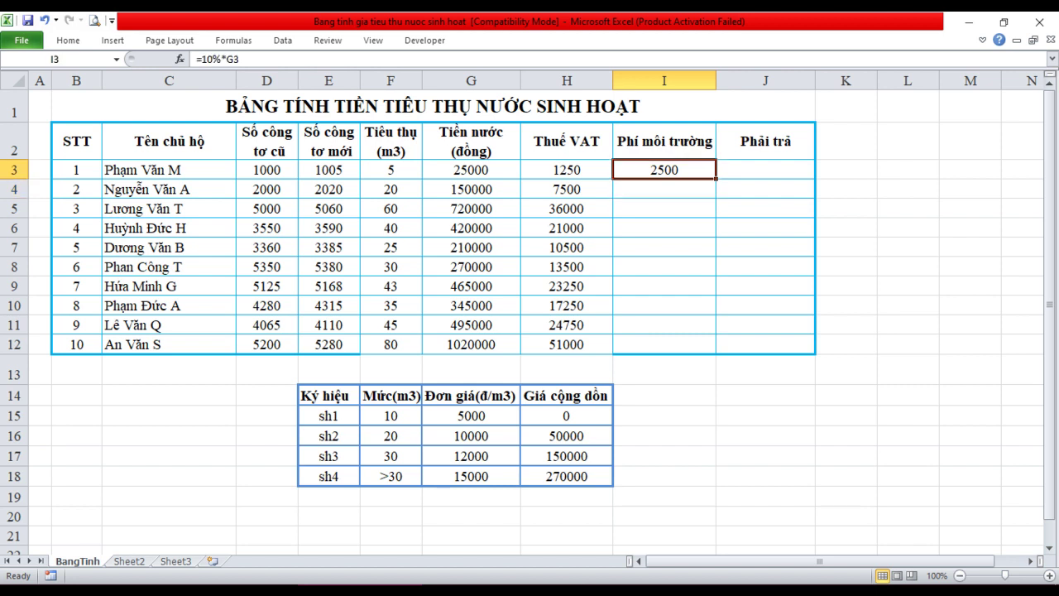
drag(715, 178, 715, 353)
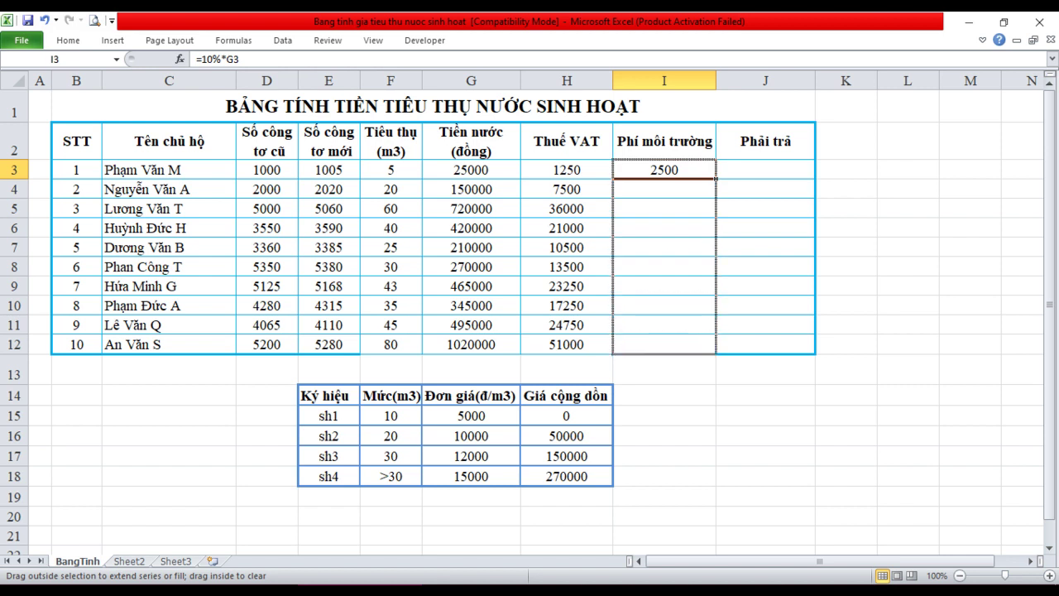
drag(716, 353, 716, 353)
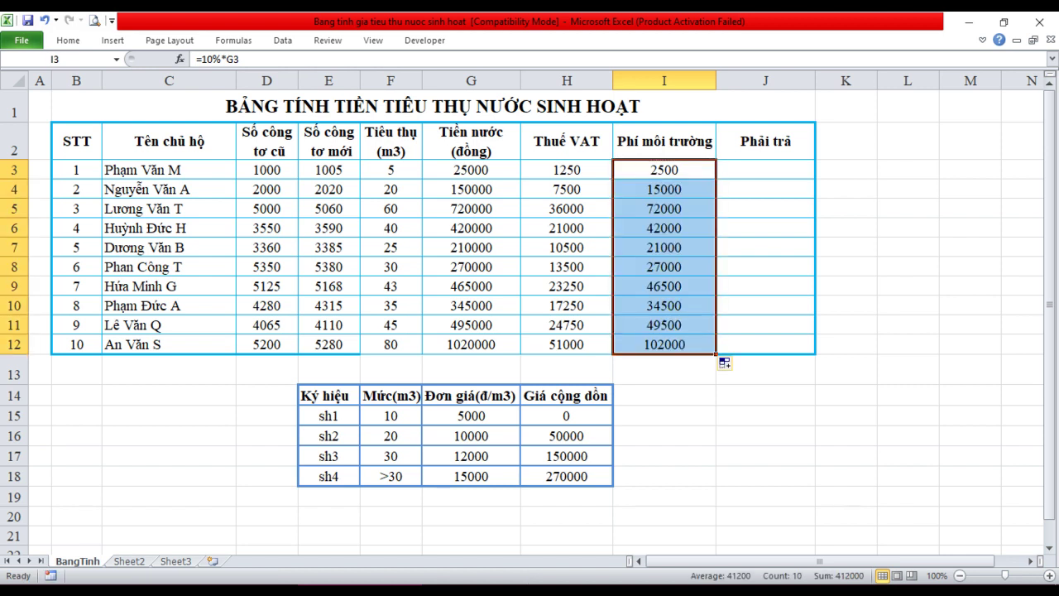
Step: Build =+G3+H3+I3 in J3 and fill it down to J12, totals 28750 to 1173000
click(766, 169)
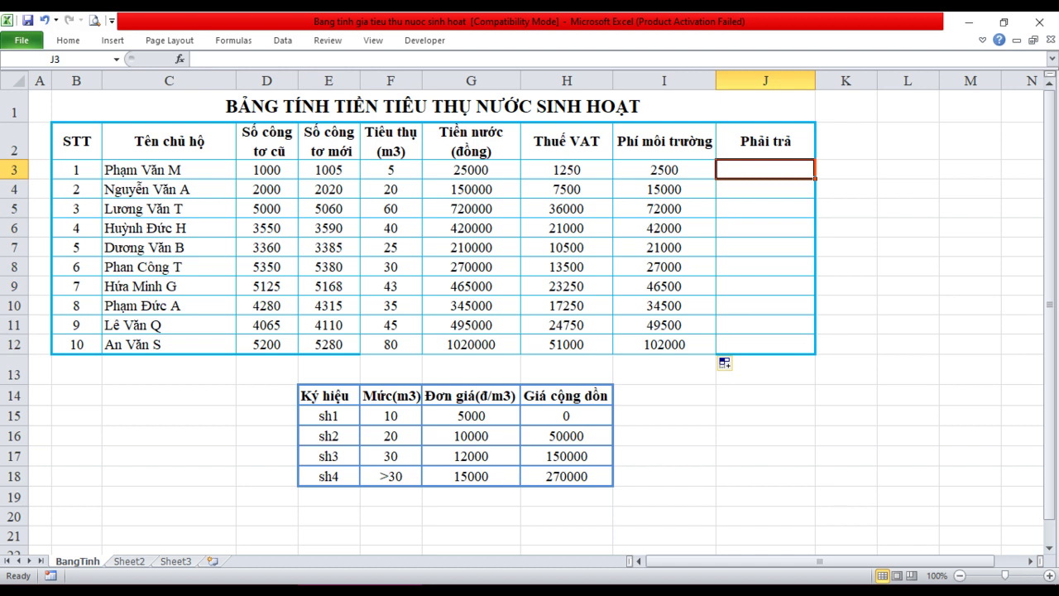
text(+)
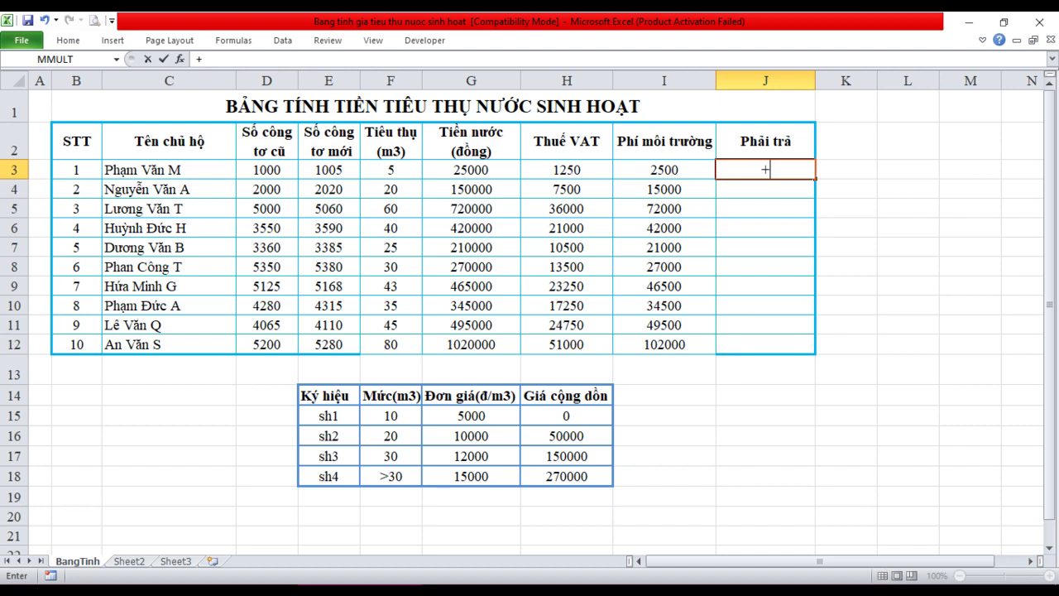
key(Left)
key(Left)
key(Left)
text(+)
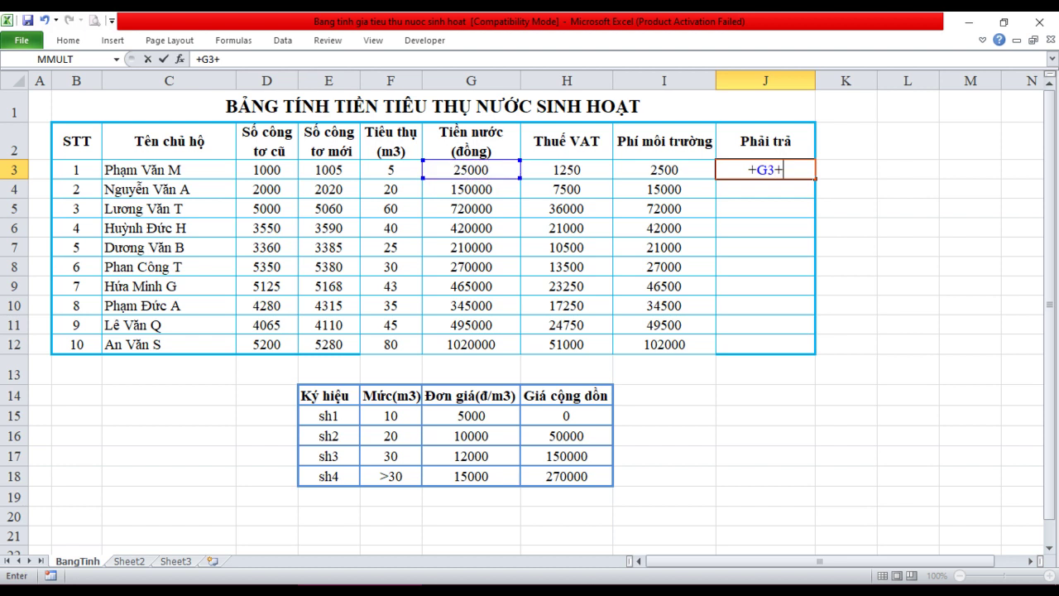
key(Left)
key(Left)
text(+)
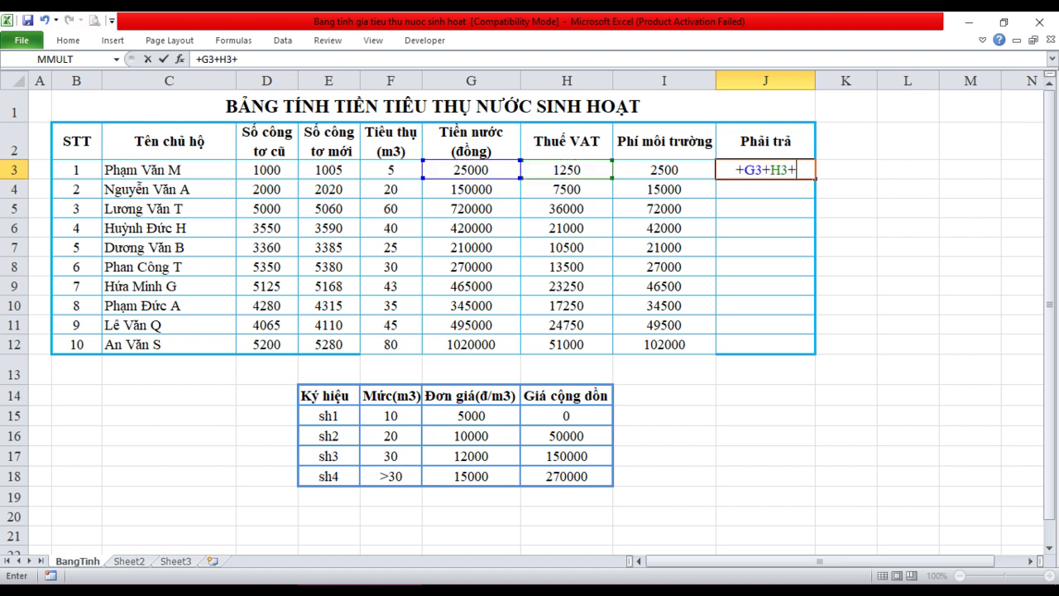
key(Left)
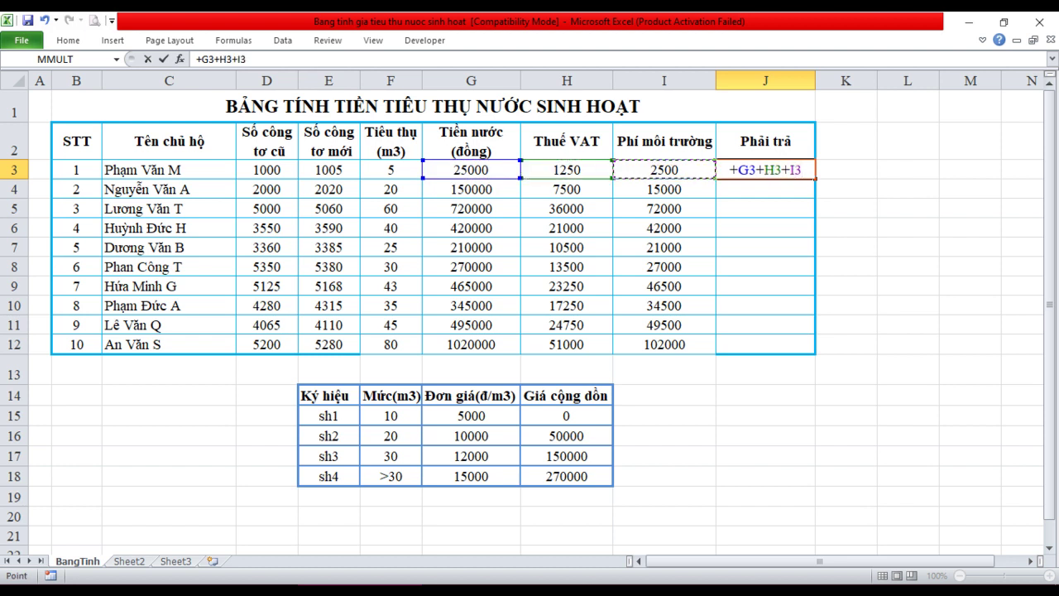
key(Return)
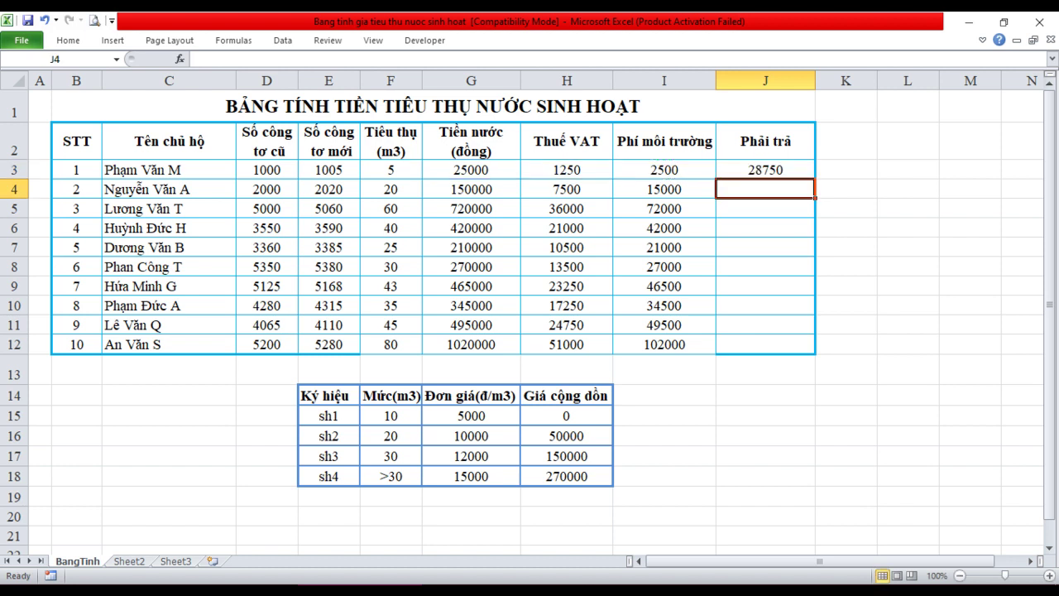
click(765, 169)
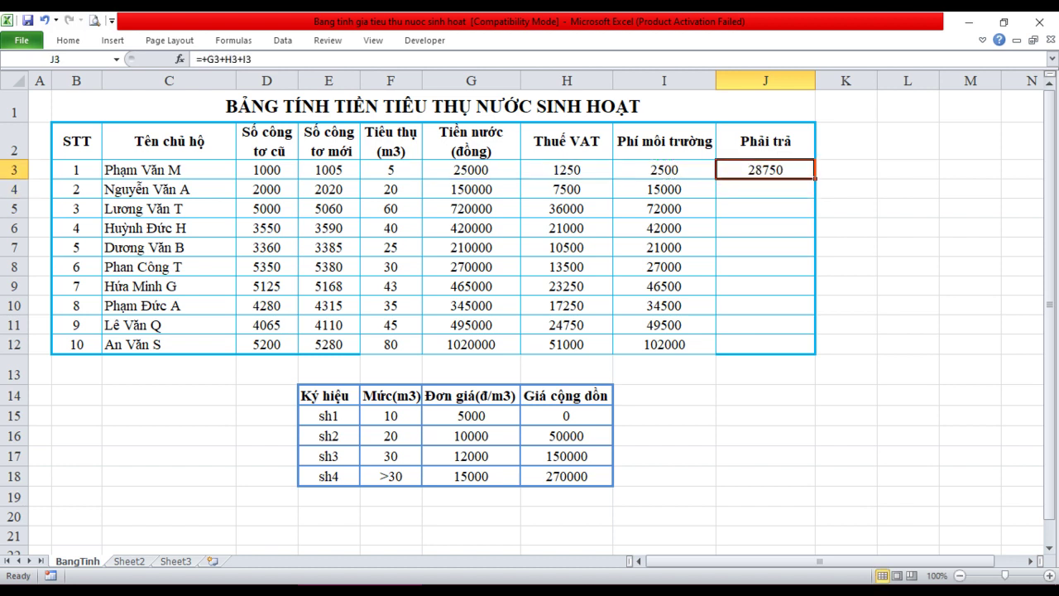
drag(815, 178, 815, 351)
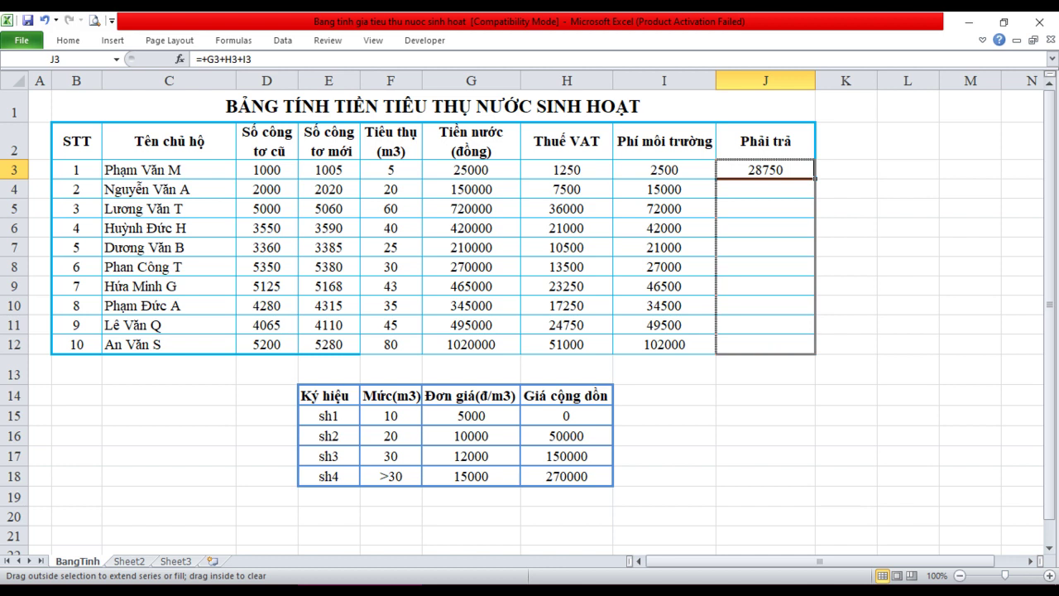
drag(815, 351, 815, 353)
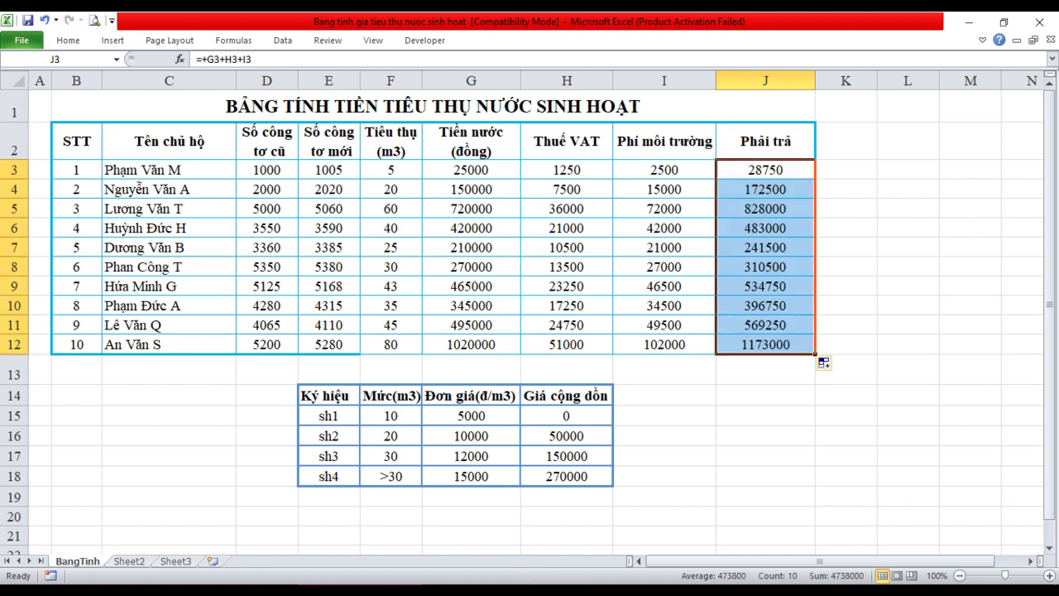
click(766, 394)
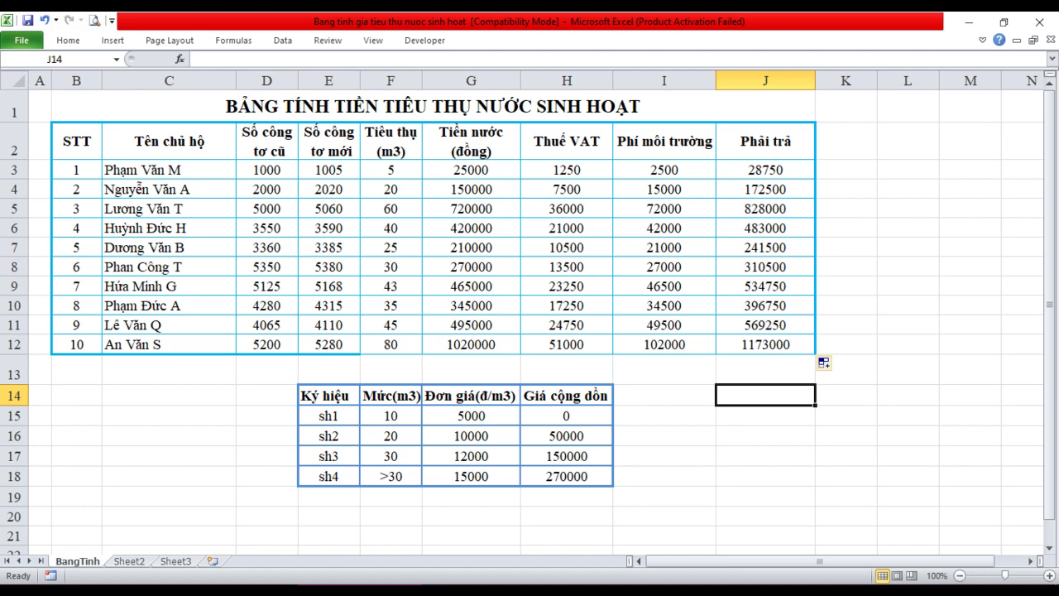
Step: Give F10:J12 thick blue borders with a bottom edge through Format Cells to match the table
drag(390, 305, 766, 344)
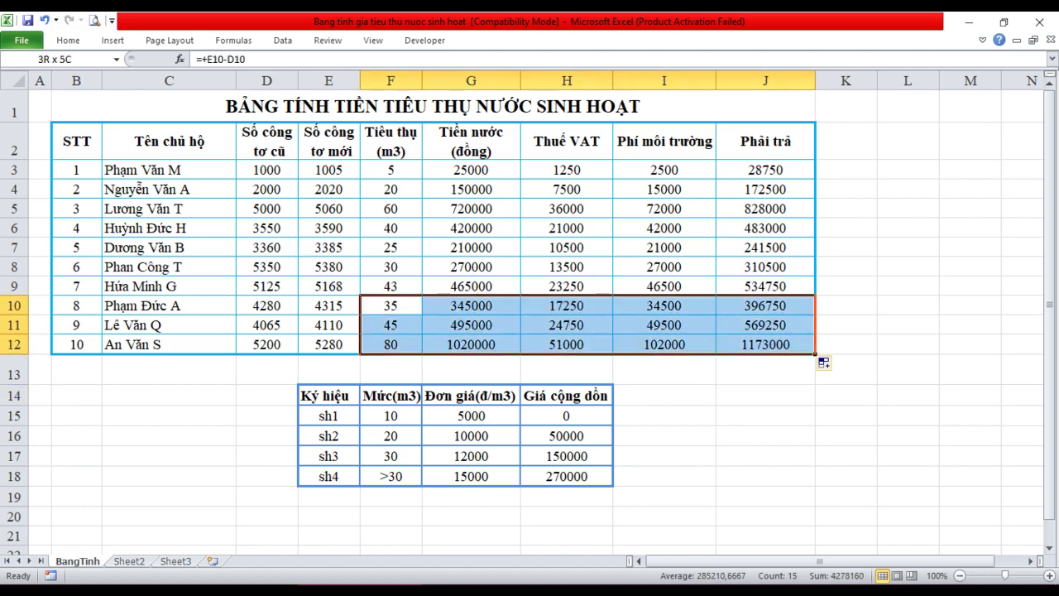
right_click(649, 334)
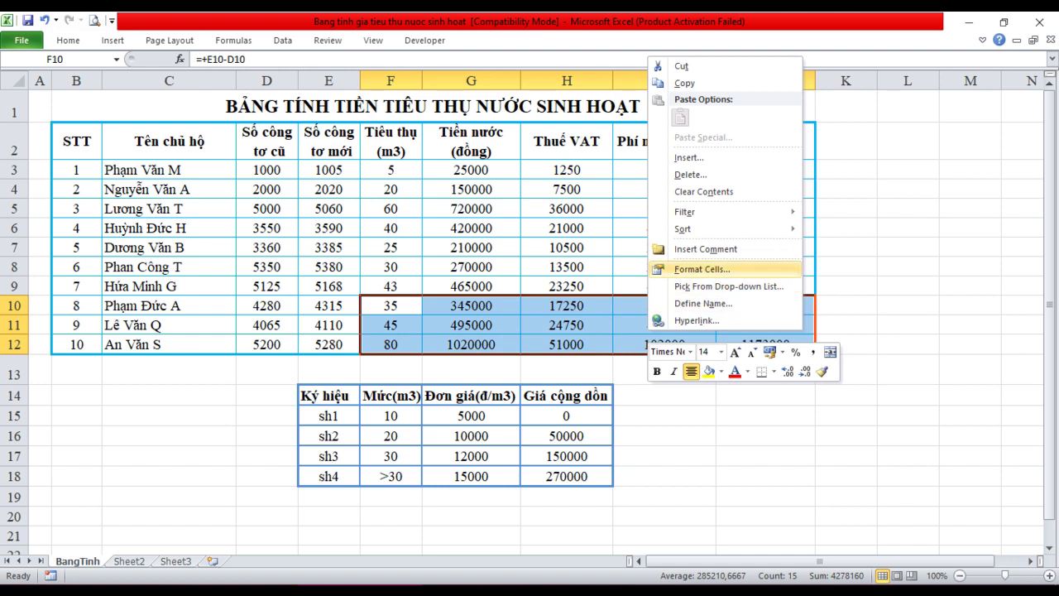
click(702, 269)
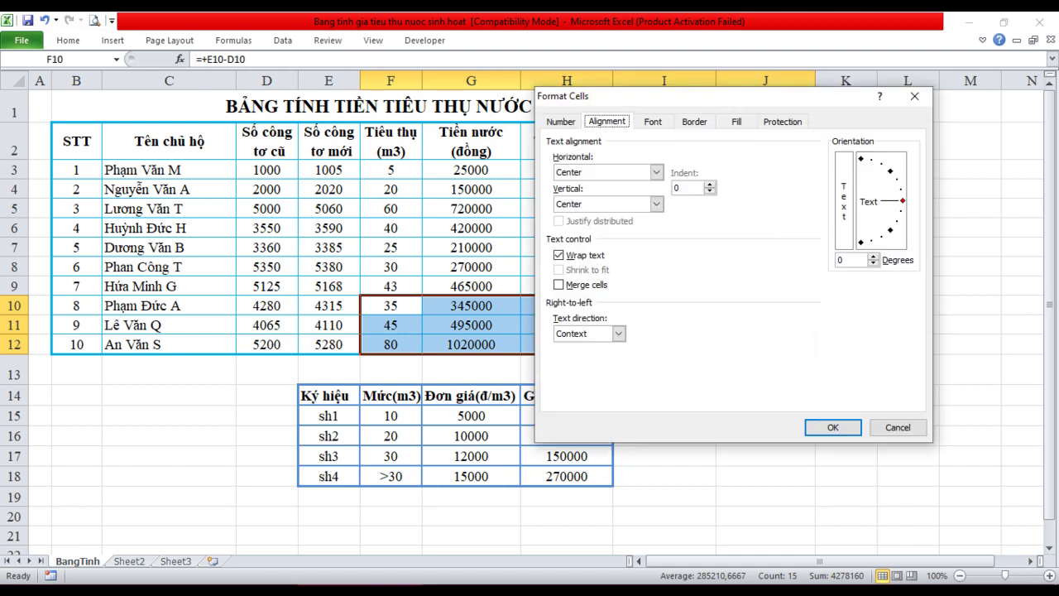
click(694, 122)
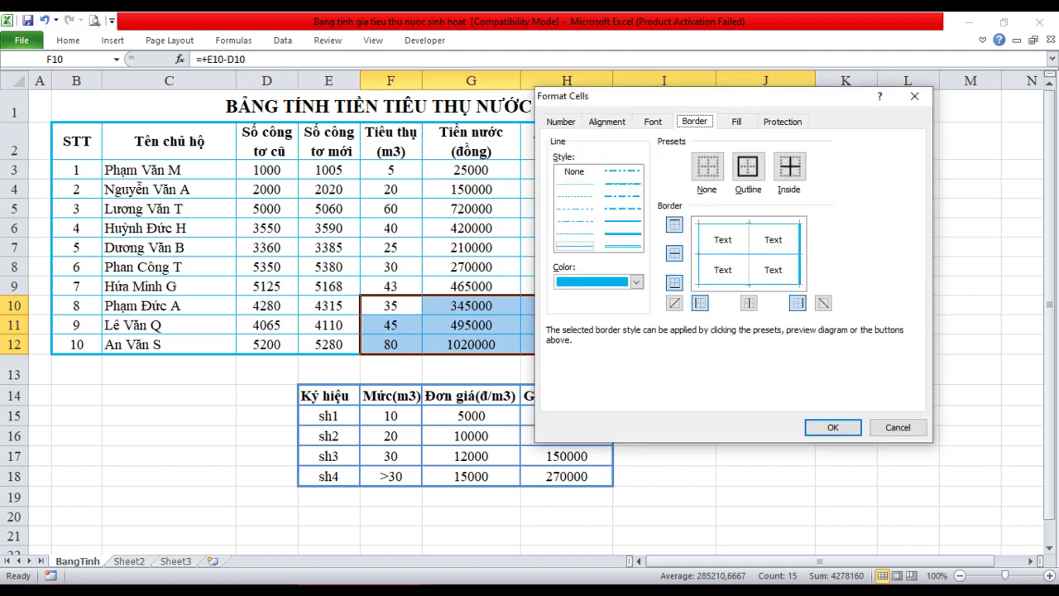
click(623, 234)
click(749, 284)
click(833, 427)
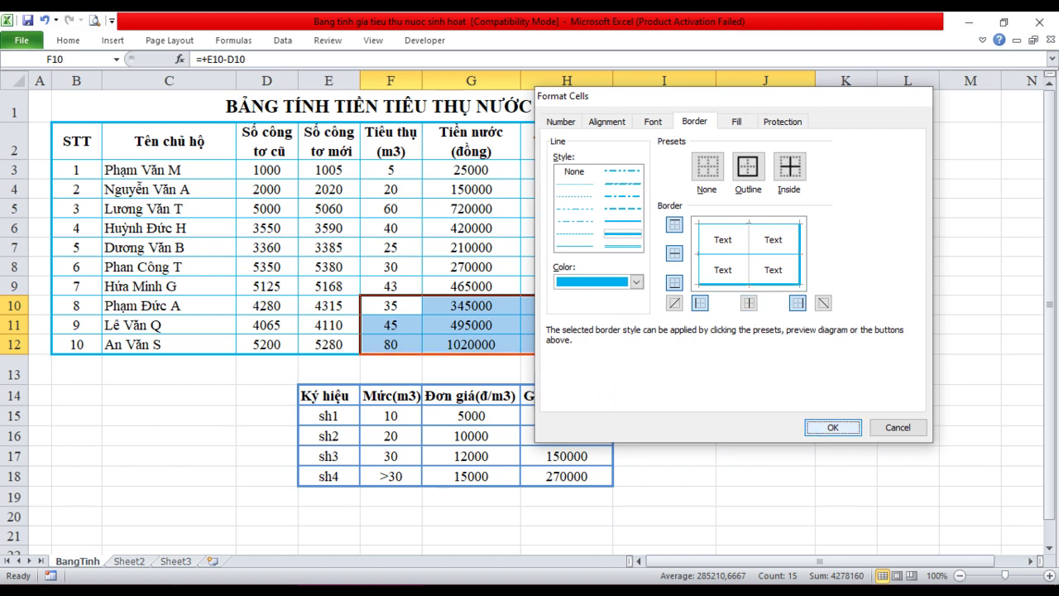
click(765, 456)
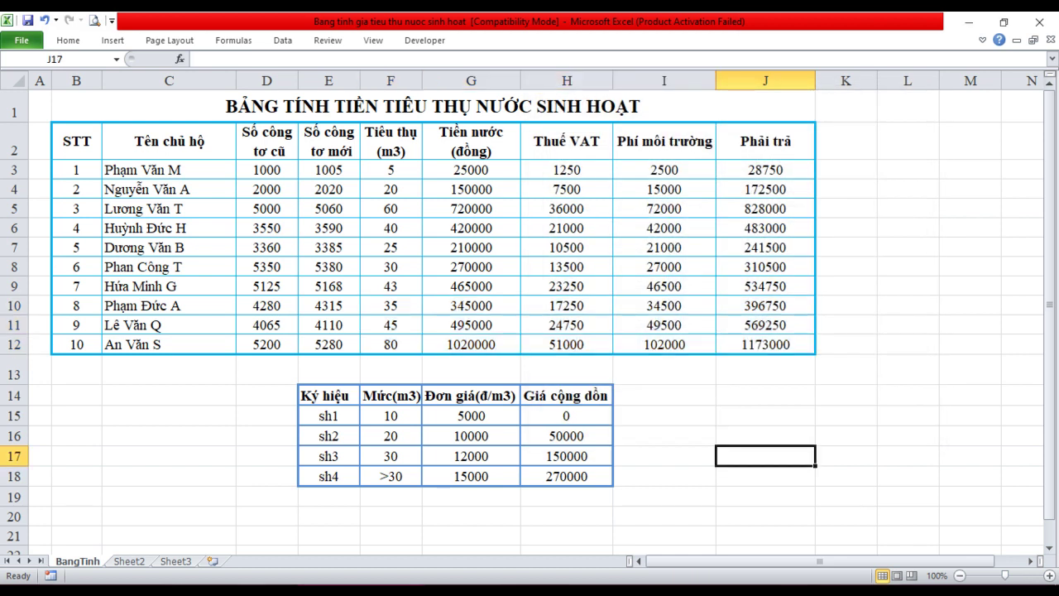